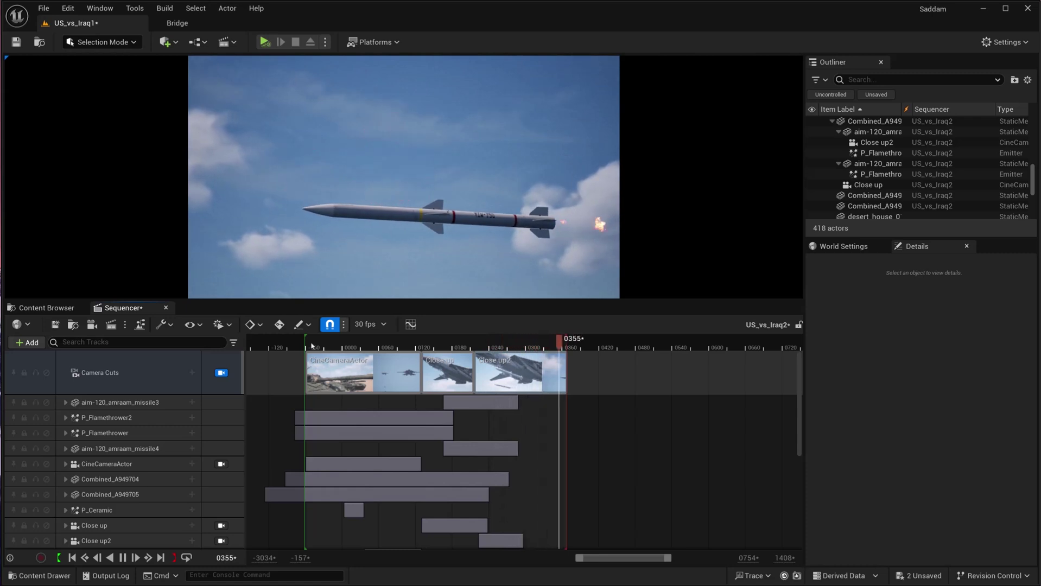
- Play the US_vs_Iraq2 sequence from near its start, scrub to frame 184 in the close-up shot, and select the jet
left_click(313, 345)
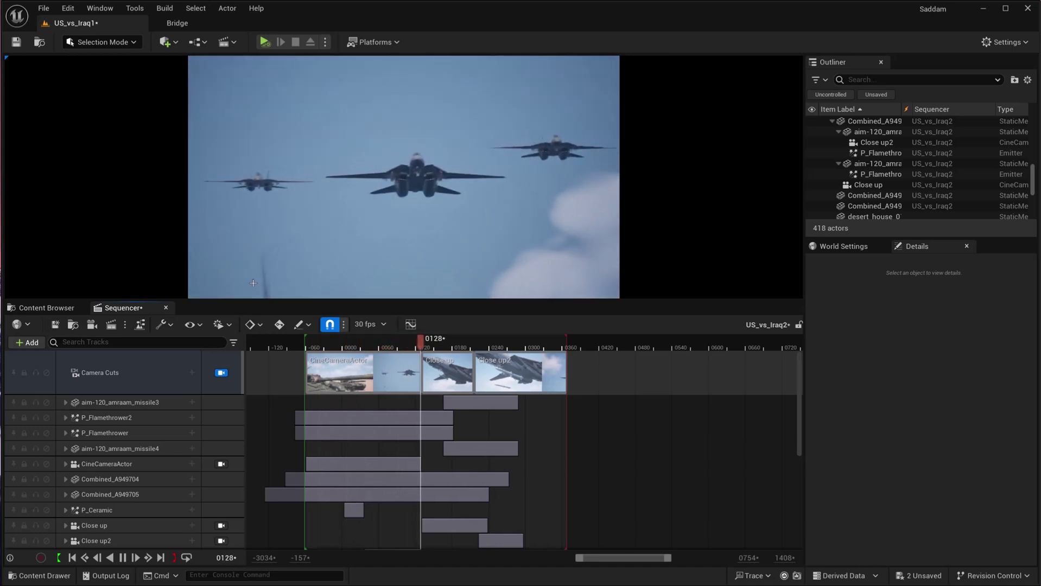
left_click(410, 339)
left_click_drag(413, 336, 455, 328)
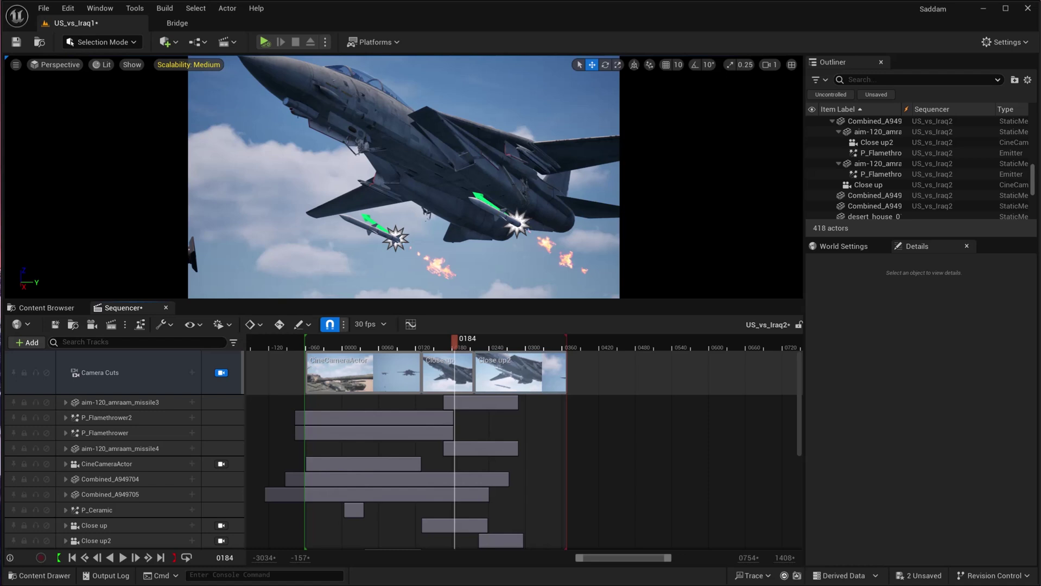
left_click(387, 237)
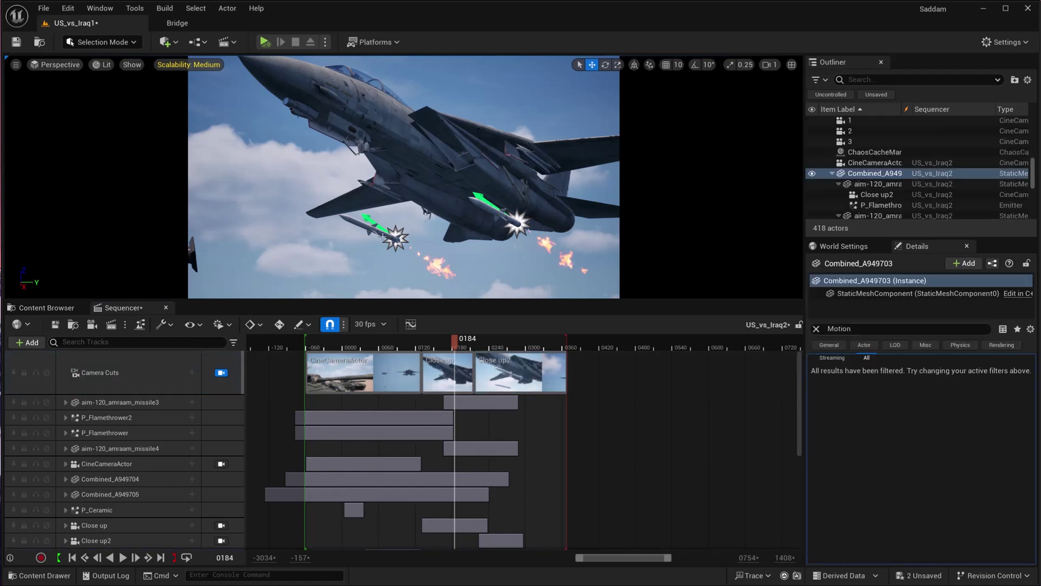
left_click(383, 236)
- Select the t72mTheak_upper9 tank turret in the opening shot and scrub through its barrel animation
left_click(358, 340)
left_click(434, 268)
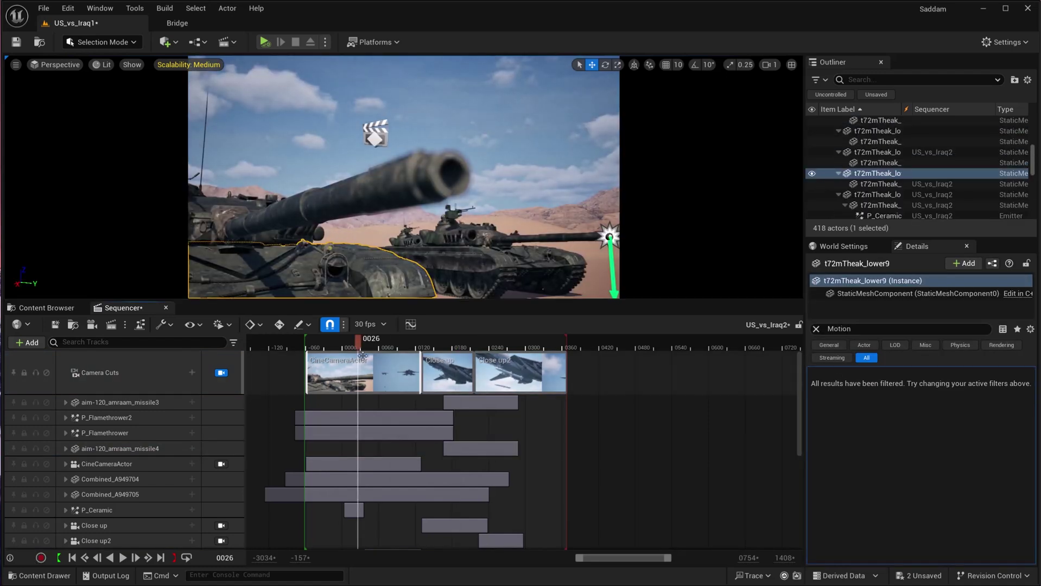
left_click(262, 227)
left_click(361, 340)
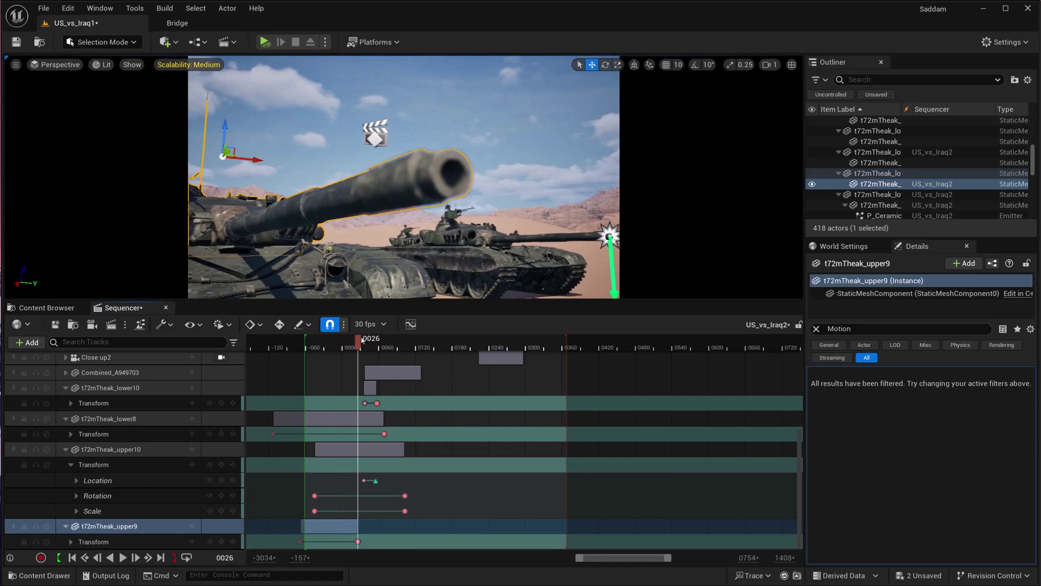
mouse_move(404, 347)
left_mouse_down()
mouse_move(425, 343)
mouse_move(370, 343)
mouse_move(389, 338)
left_mouse_up()
left_click(374, 347)
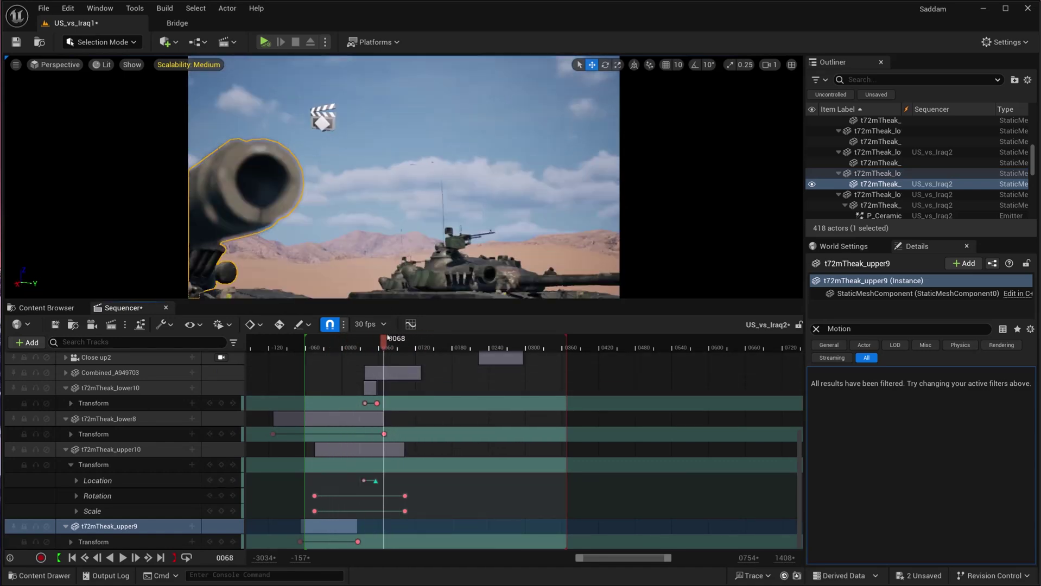
scroll(380, 347, "up", 4)
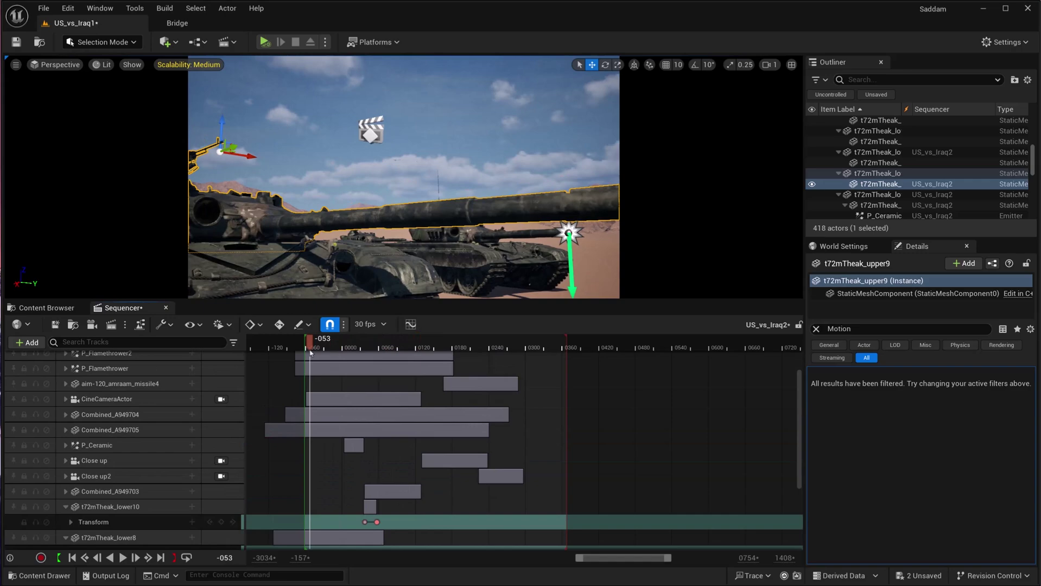
left_click_drag(310, 353, 346, 345)
scroll(222, 409, "up", 2)
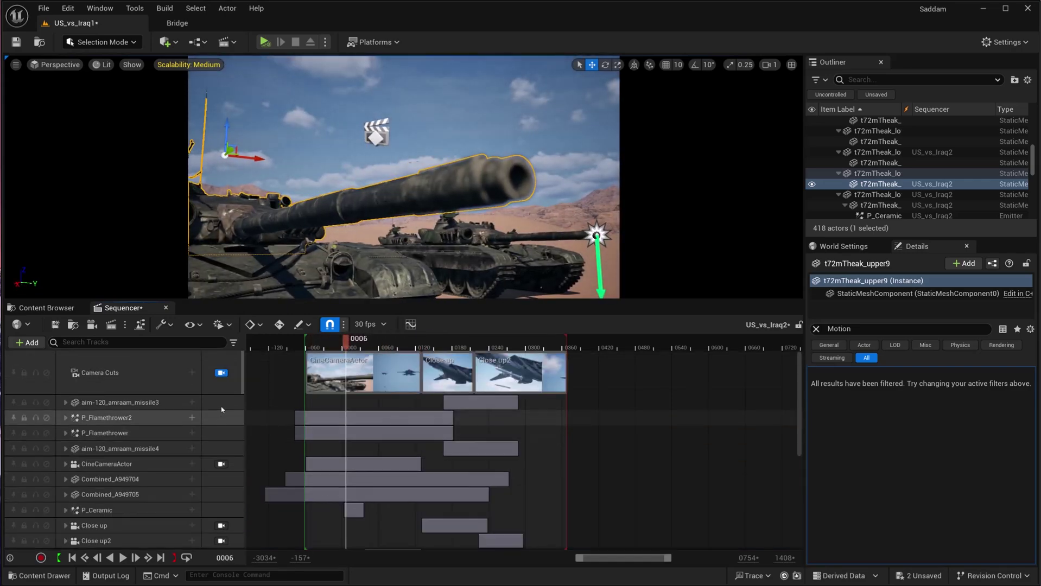
- Unlock the viewport from the camera cuts, select a tank turret, and view the whole tank formation at frame 136
left_click(221, 373)
left_click(107, 464)
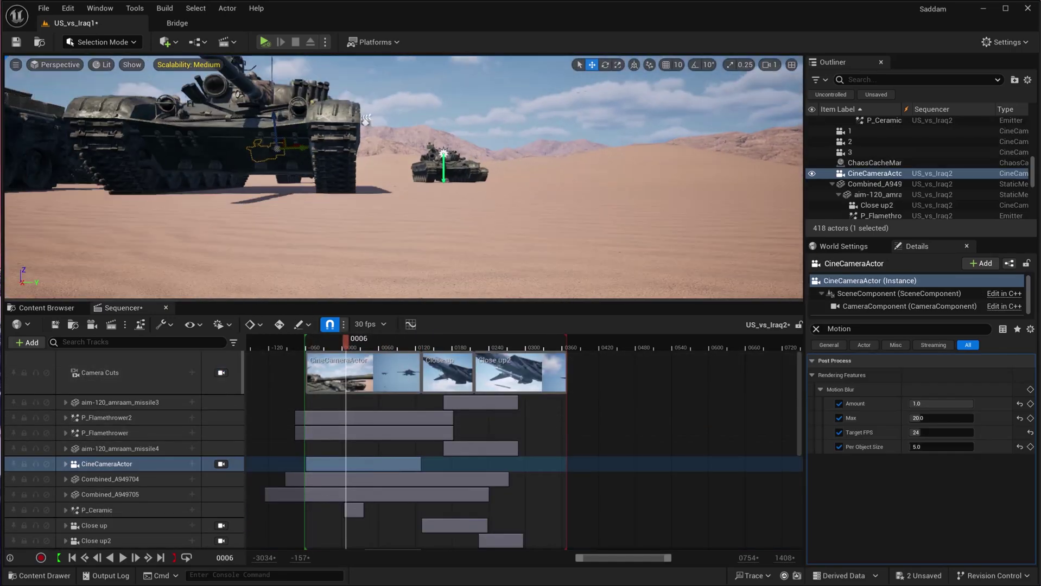
scroll(403, 177, "up", 3)
right_click_drag(403, 177, 393, 201)
left_click(326, 193)
left_click(307, 211)
left_click_drag(346, 339, 425, 339)
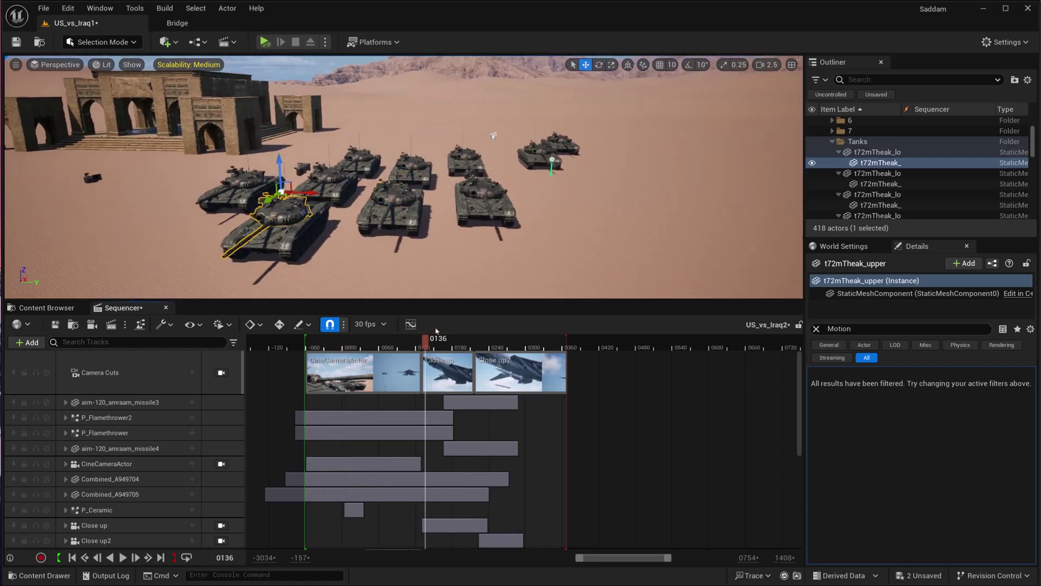
scroll(393, 163, "up", 2)
mouse_move(392, 212)
right_mouse_down()
mouse_move(393, 135)
mouse_move(413, 211)
mouse_move(260, 204)
mouse_move(413, 217)
right_mouse_up()
right_click_drag(290, 210, 283, 183)
scroll(288, 220, "down", 1)
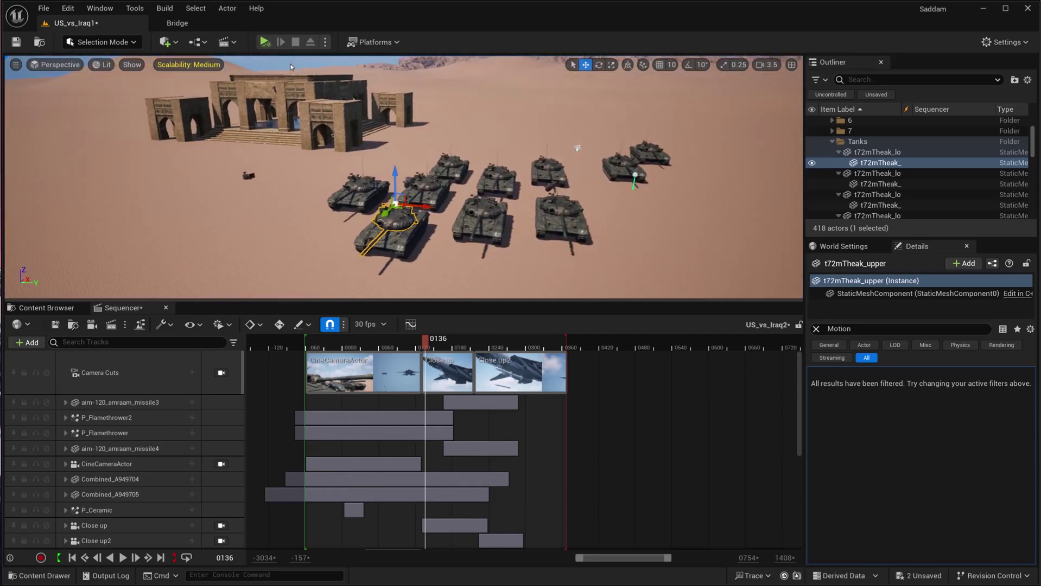
- Show the cinematics options for adding a new level sequence
left_click(224, 43)
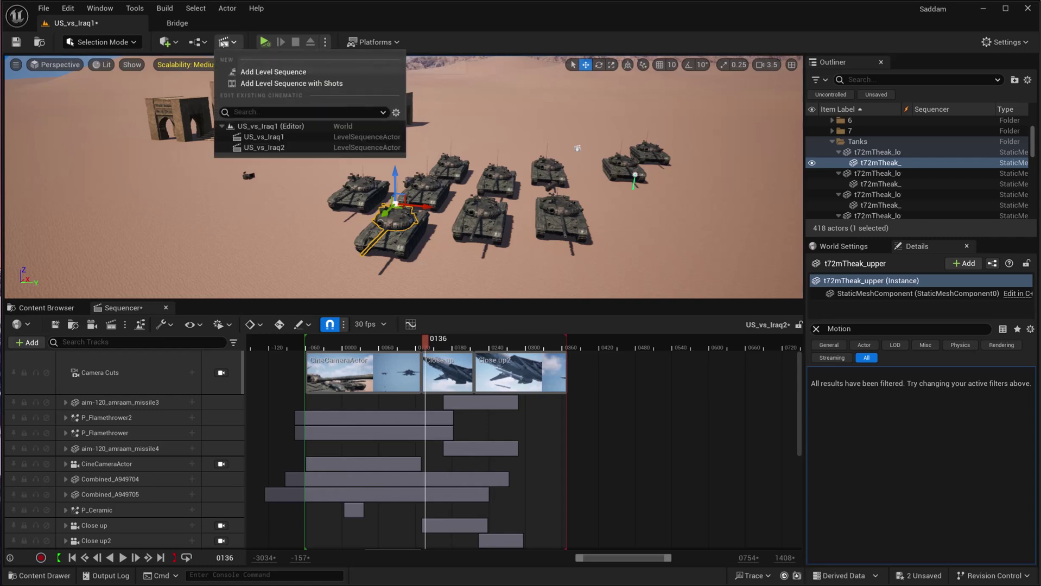
left_click(262, 75)
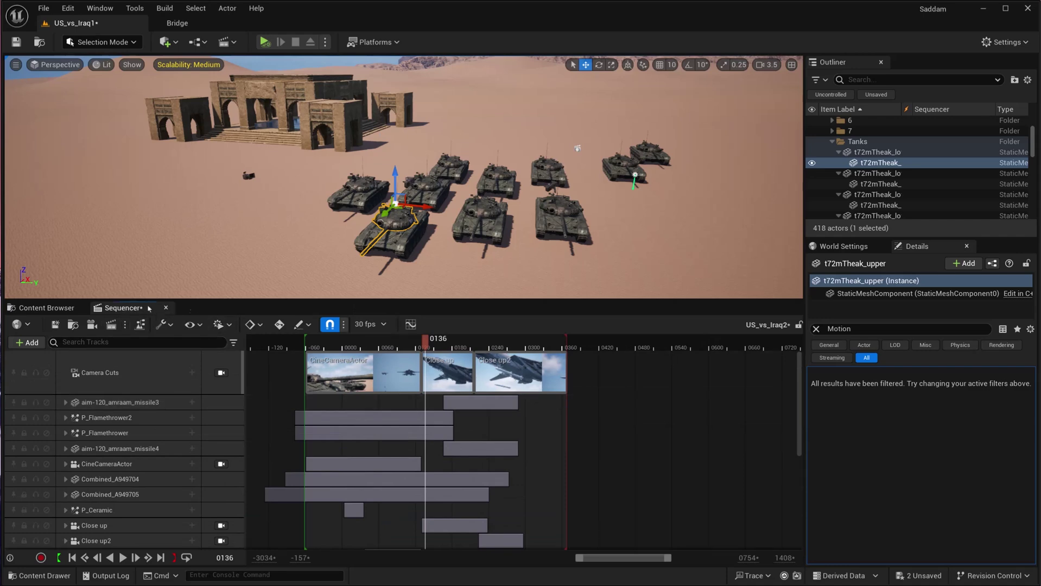
- Highlight all the sequencer tracks from Camera Cuts through t72mTheak_upper10, and clear the selection
left_click(150, 382)
scroll(162, 437, "down", 5)
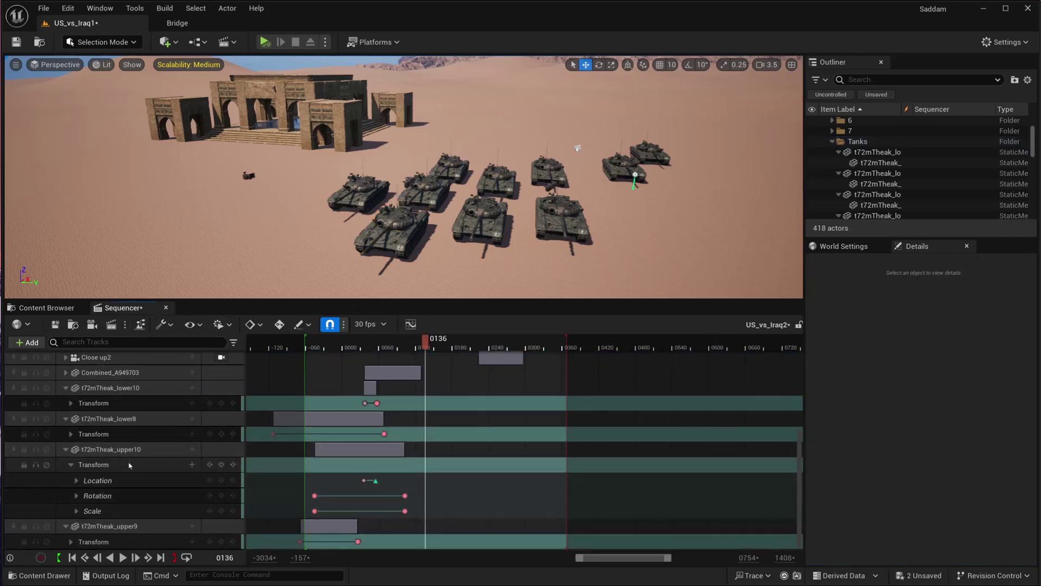
left_click(117, 450, "shift")
scroll(99, 423, "up", 4)
left_click(593, 400)
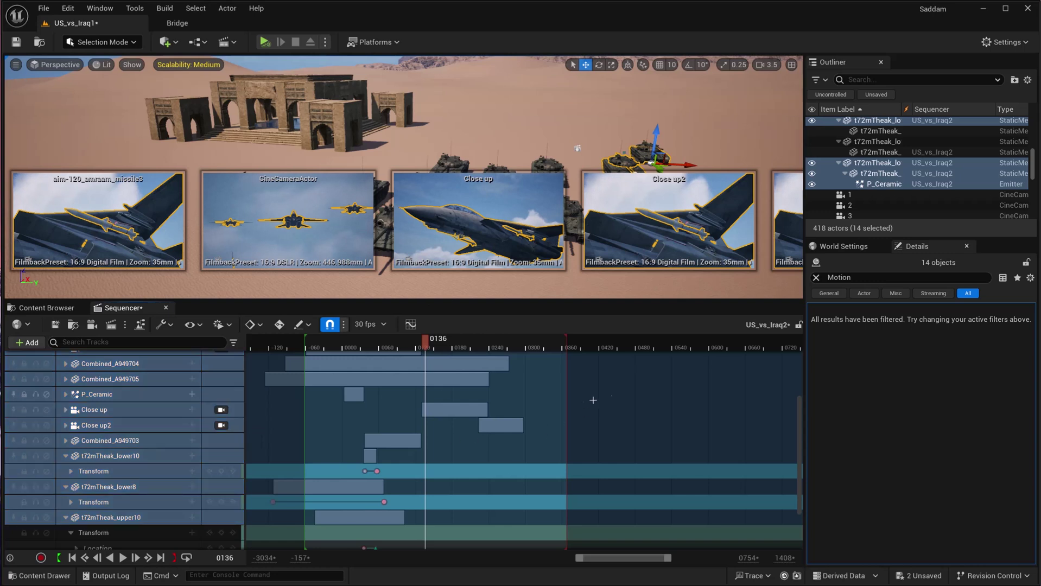
- Select t72mTheak_lower10 in the outliner and browse the actors available through Actor To Sequencer
left_click(883, 163)
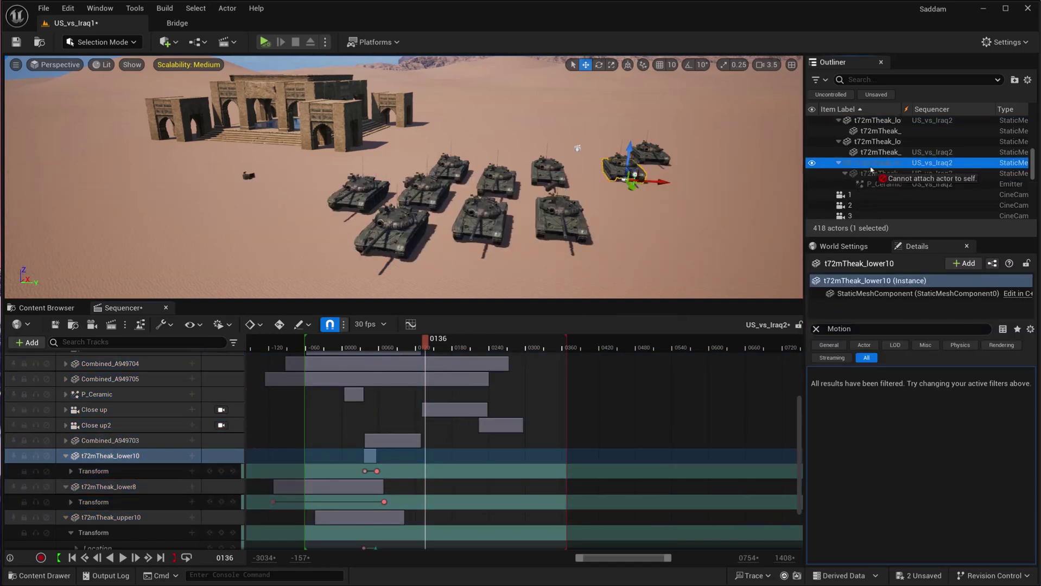
scroll(145, 473, "up", 5)
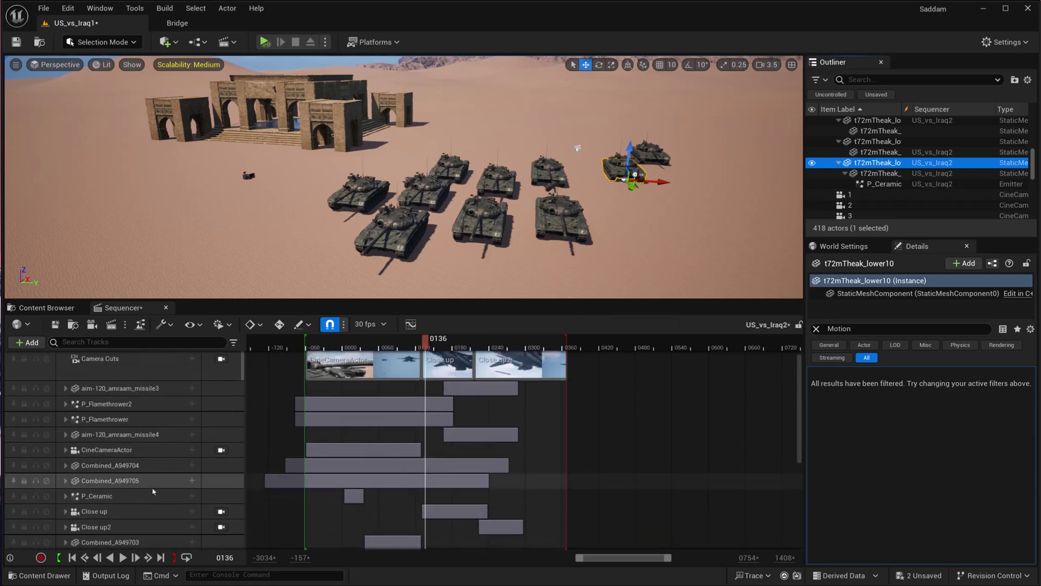
left_click(30, 344)
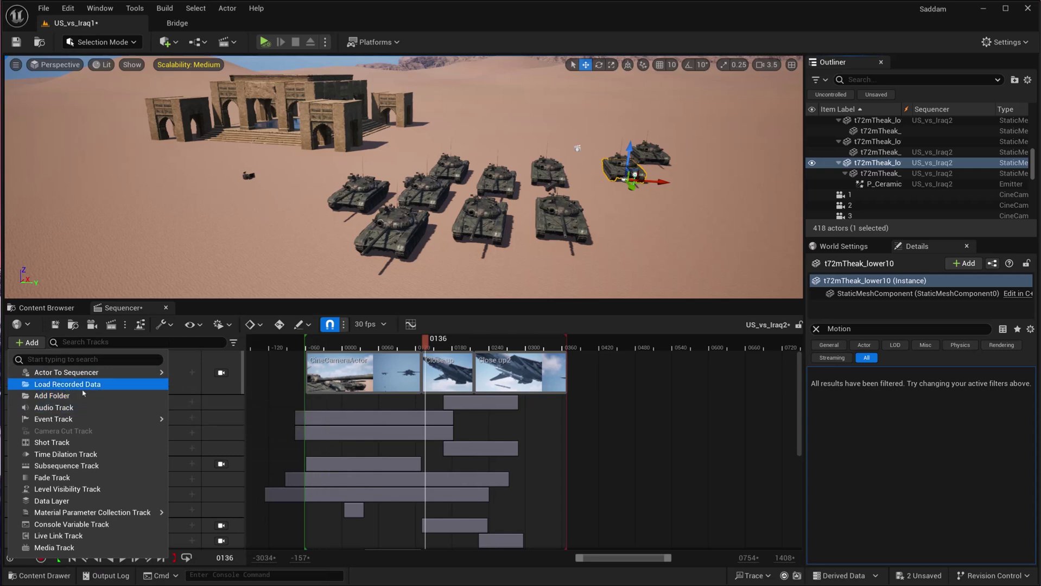
mouse_move(109, 373)
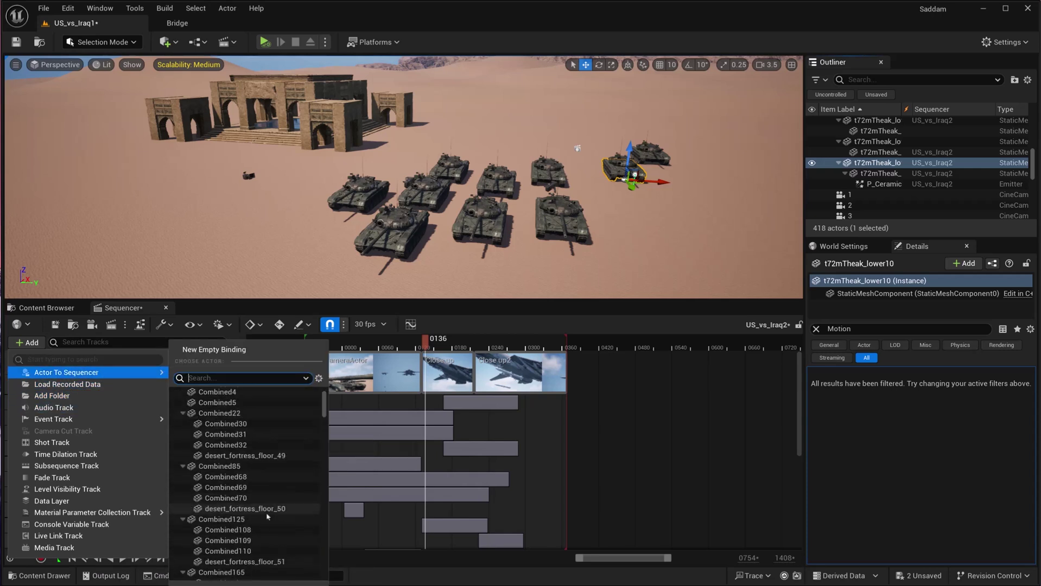
scroll(274, 499, "down", 10)
scroll(276, 499, "up", 10)
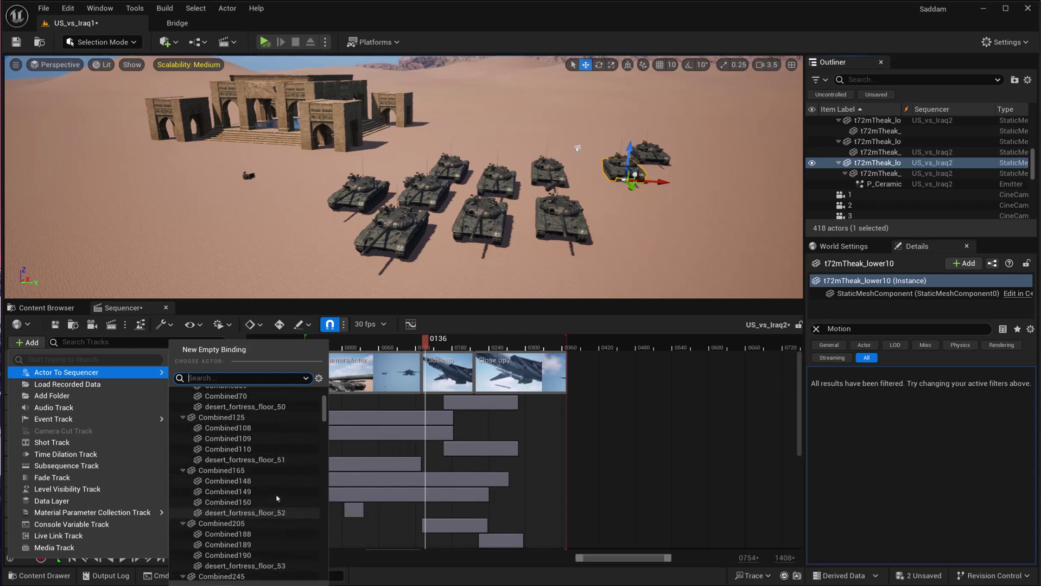
left_click(372, 397)
- Expand the transform track of aim-120_amraam_missile3, zoom in on its location and rotation keyframes at frame 193, and collapse the rotation channels
left_click(421, 342)
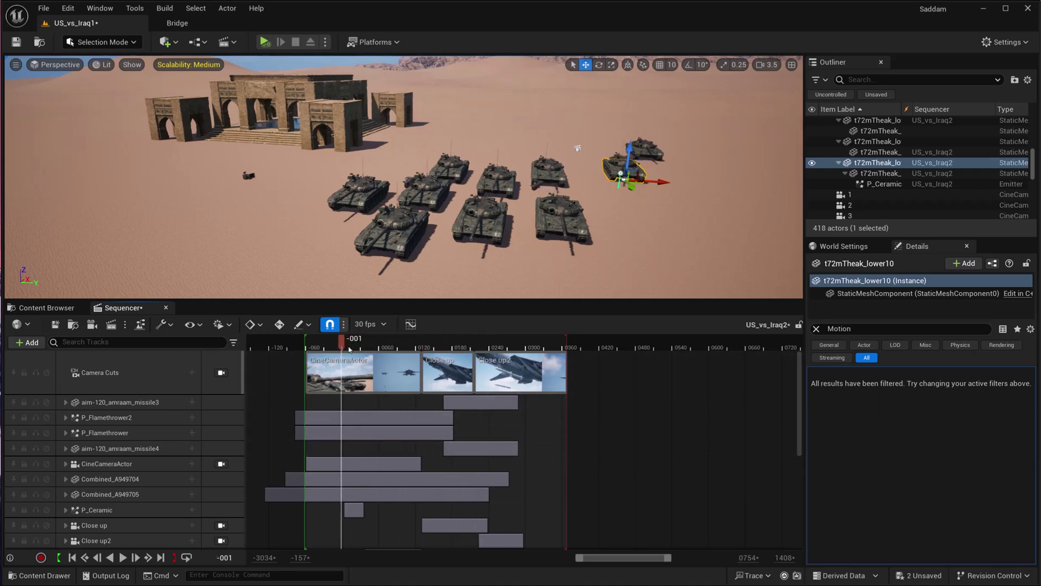
left_click_drag(349, 349, 420, 348)
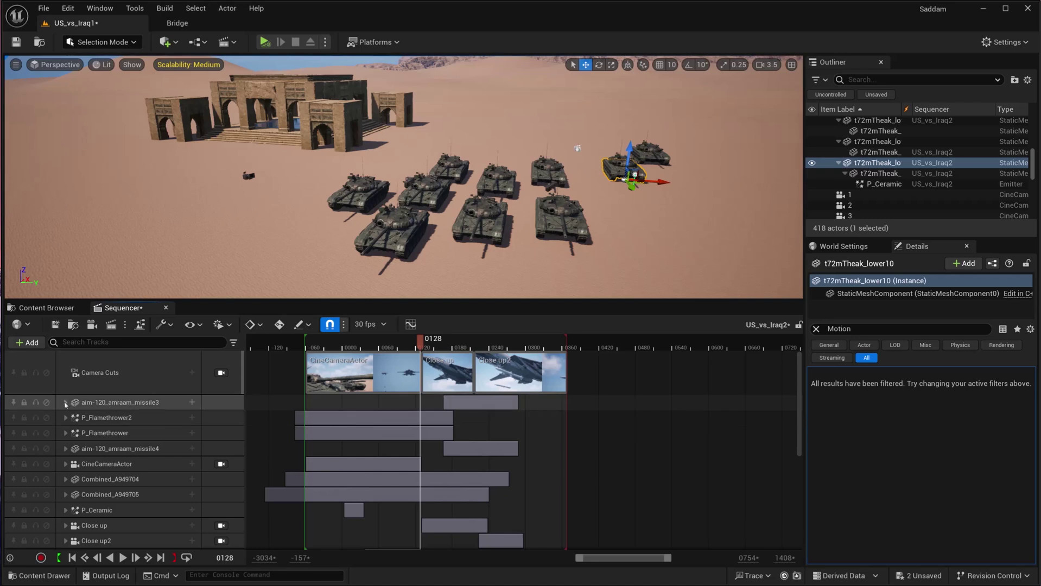
left_click(64, 403)
scroll(446, 479, "down", 4)
scroll(446, 479, "up", 4, "ctrl")
left_click_drag(492, 347, 517, 349)
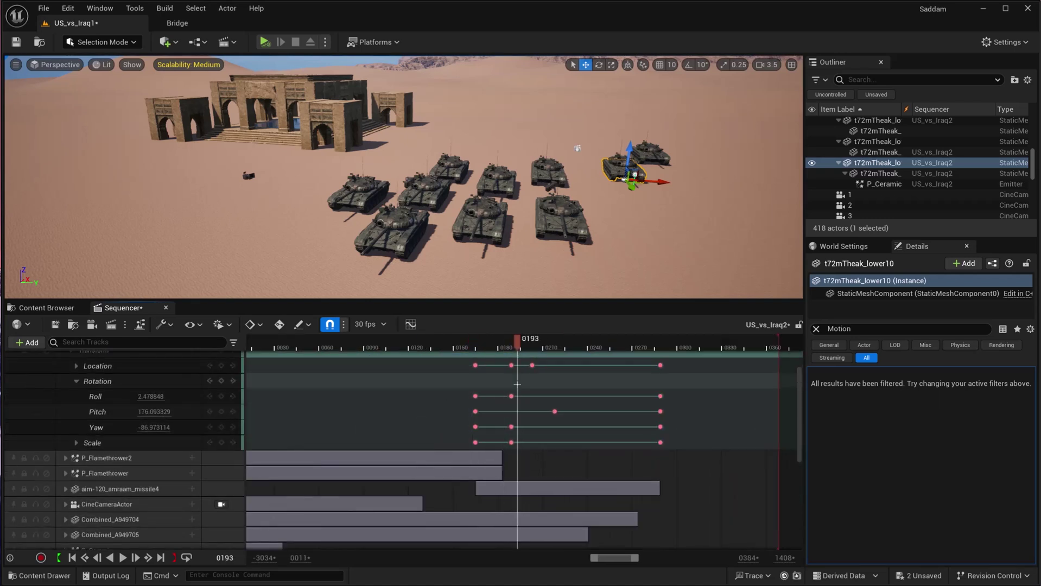
scroll(525, 426, "up", 4)
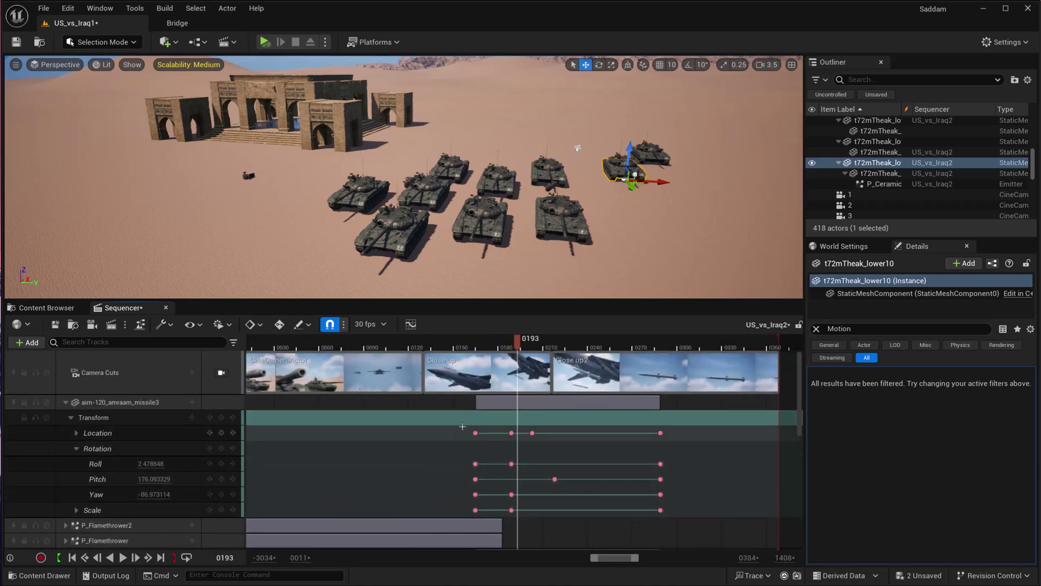
left_click(76, 449)
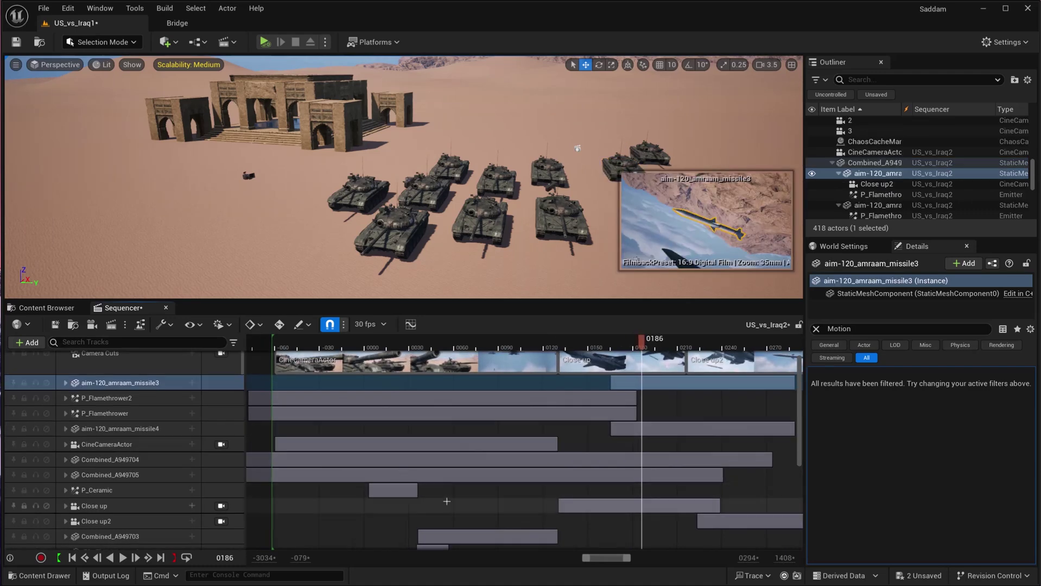
- Examine the transform keyframes of the tank tracks and view the tank formation from above
right_click_drag(407, 491, 443, 424)
right_click_drag(456, 479, 484, 428)
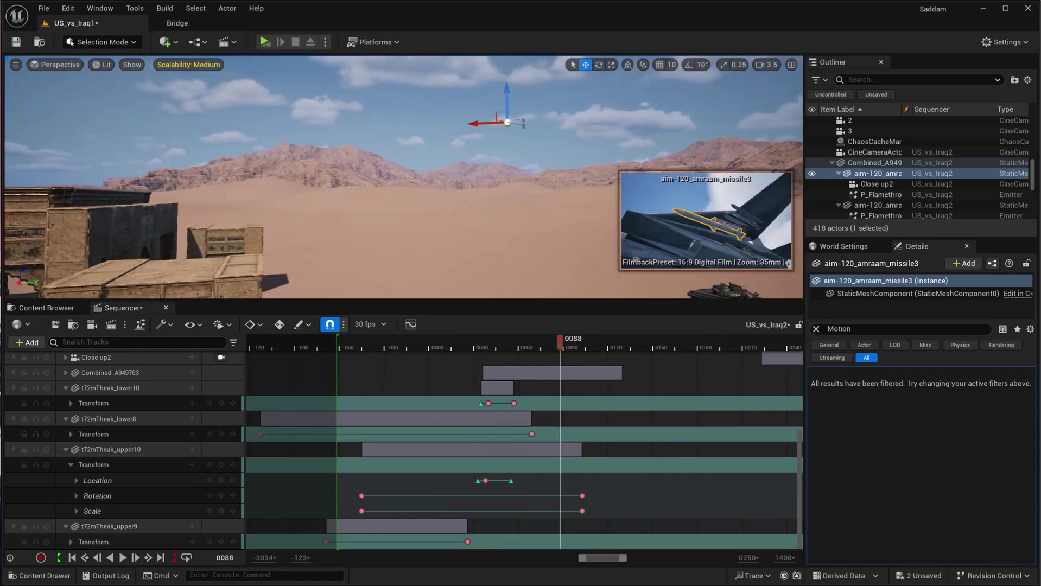
right_click_drag(404, 177, 326, 228)
scroll(294, 245, "up", 1)
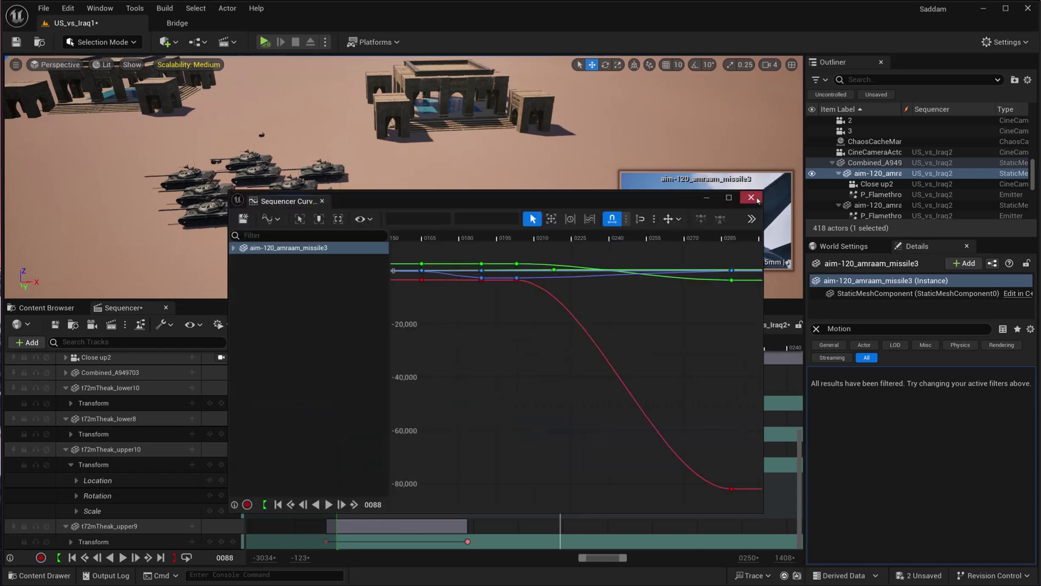
- Inspect the animation curves of aim-120_amraam_missile3 and aim-120_amraam_missile4 in the curve editor, and close it
left_click(751, 198)
left_click(411, 325)
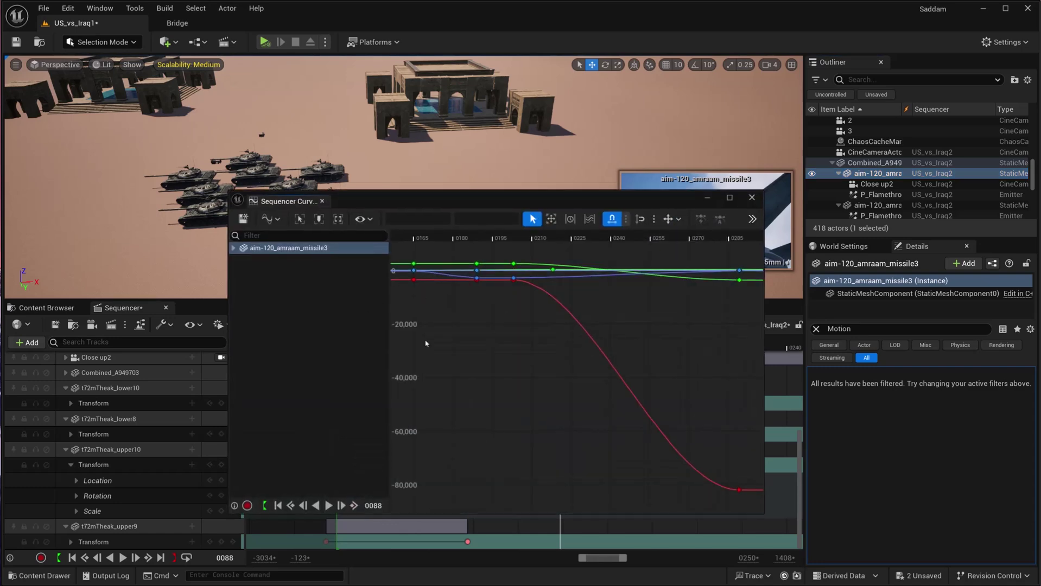
left_click(751, 198)
left_click(411, 325)
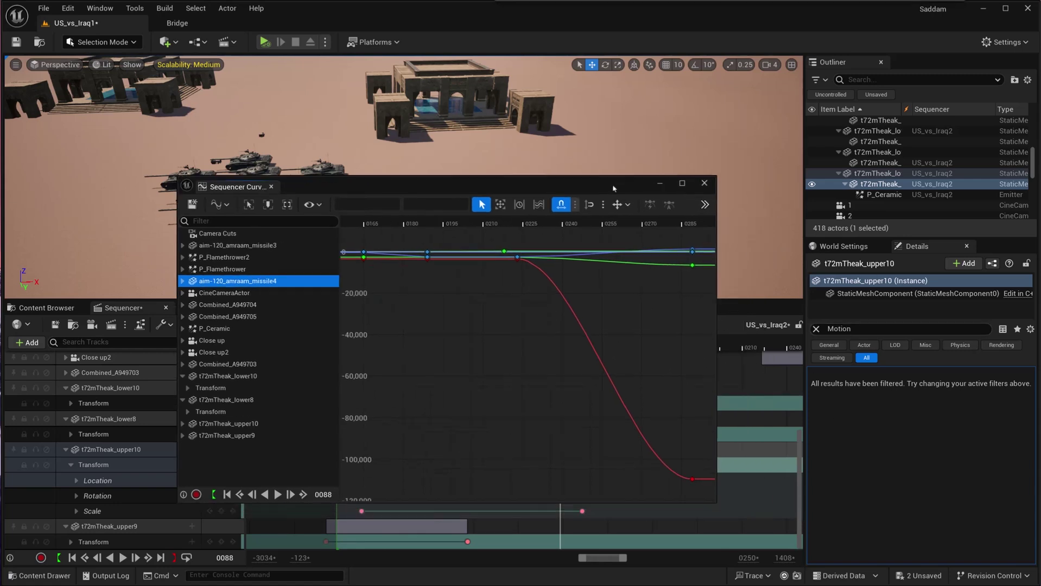
left_click(755, 198)
- Examine the Camera Cuts track and its CineCameraActor, Close up and Close up2 shots
scroll(445, 358, "up", 5)
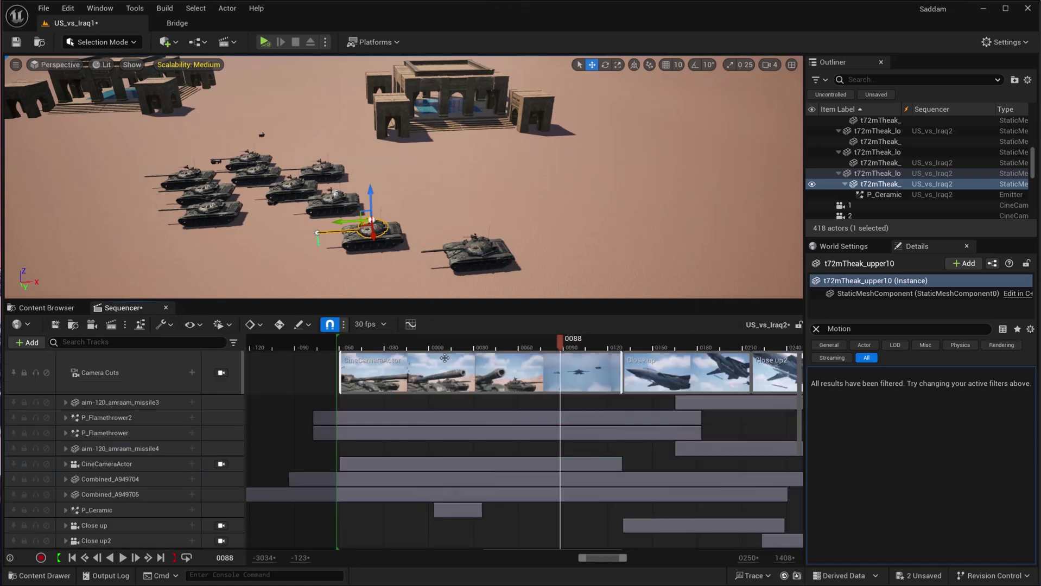
left_click_drag(354, 384, 714, 373)
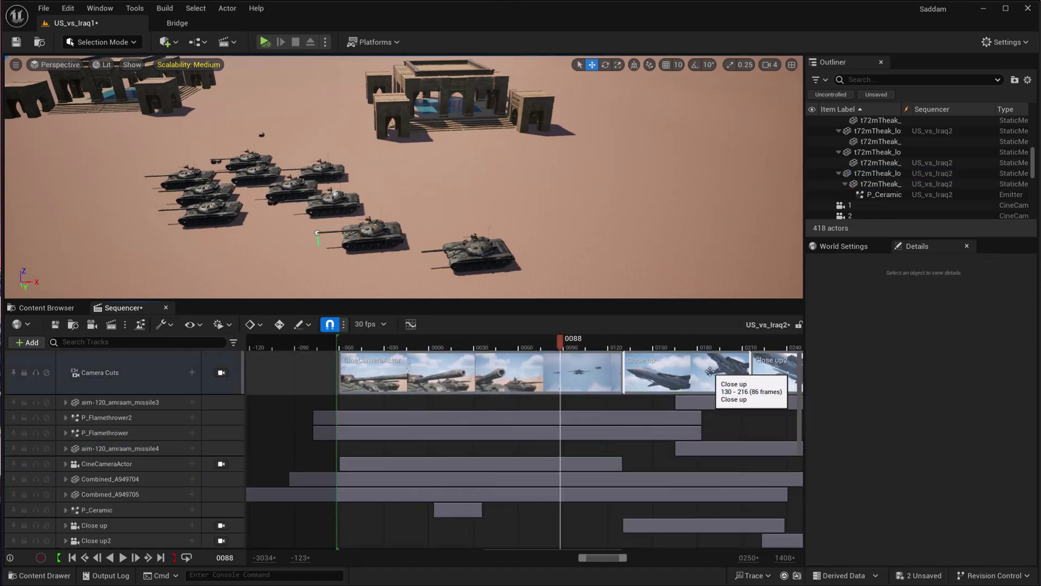
scroll(413, 415, "down", 5, "ctrl")
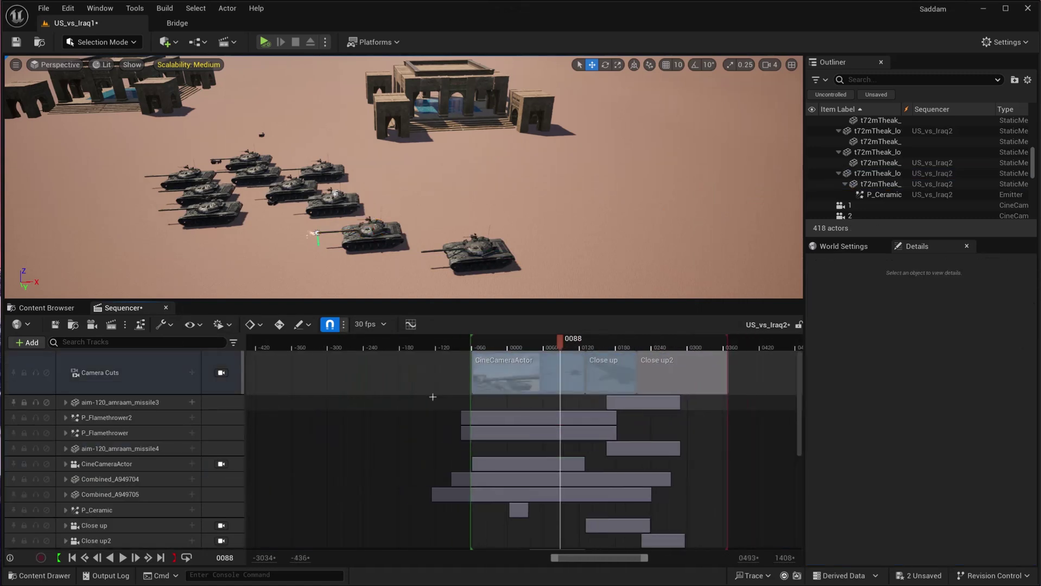
- Select the CineCameraActor and Close up2 camera tracks in turn, and preview the Close up2 view at frame 218
scroll(402, 432, "down", 3)
left_click(107, 419)
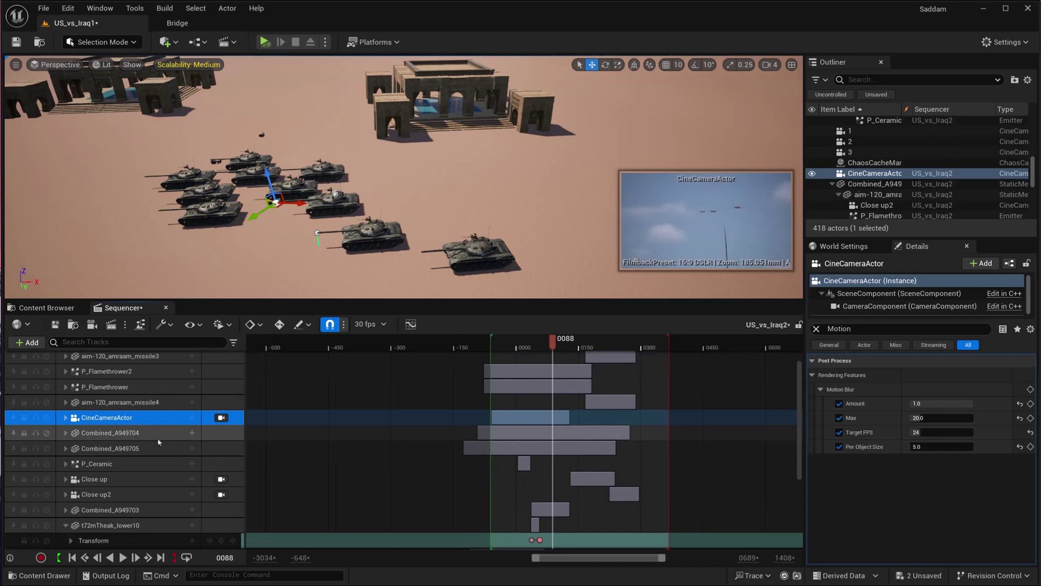
left_click(106, 494)
left_click_drag(553, 342, 607, 338)
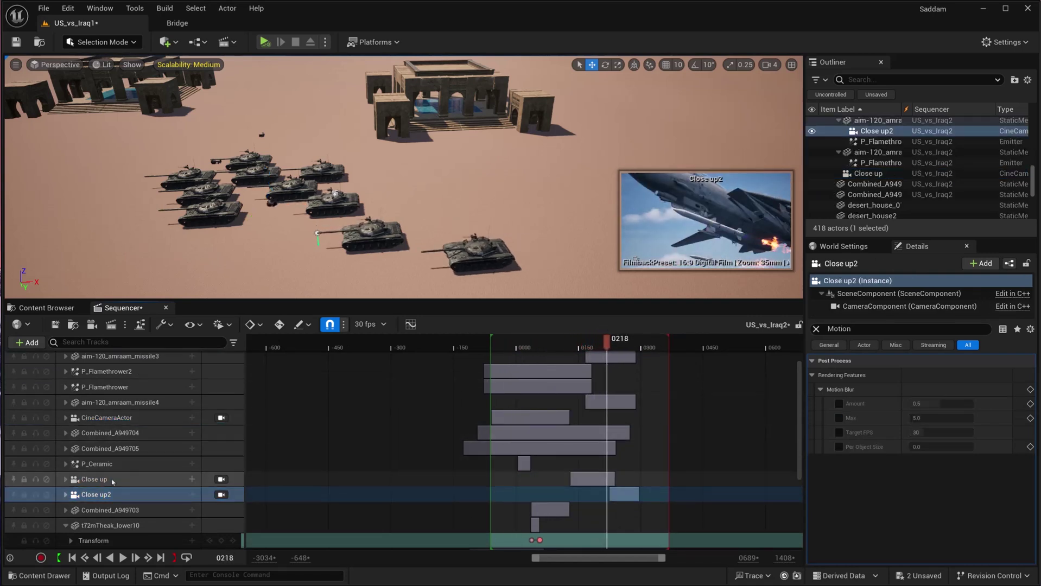
left_click(100, 493)
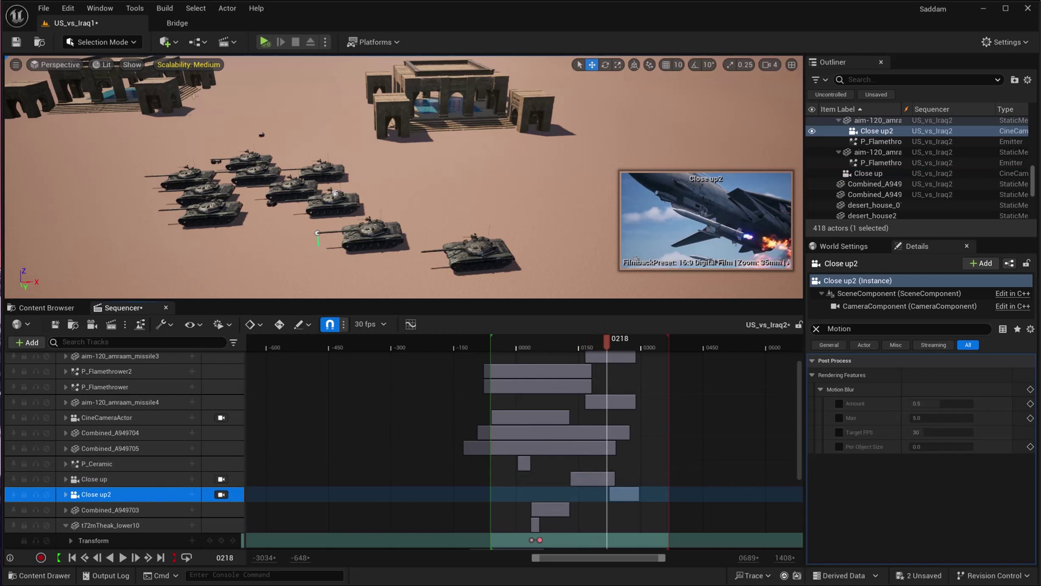
- Examine the placeable cinematic actors, including Cine Camera Actor, and select the Close up and Close up2 camera tracks
left_click(165, 42)
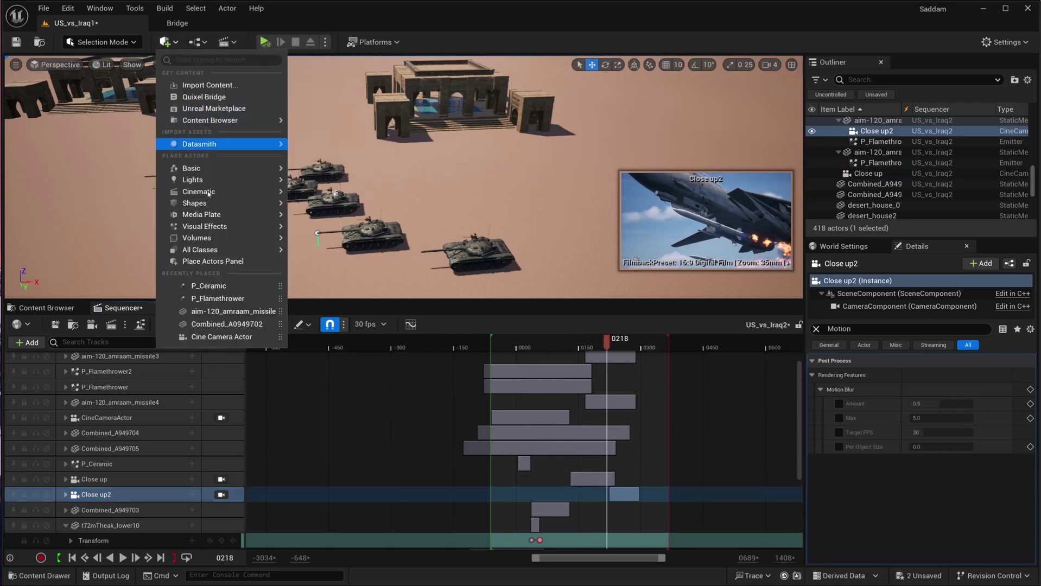
mouse_move(271, 192)
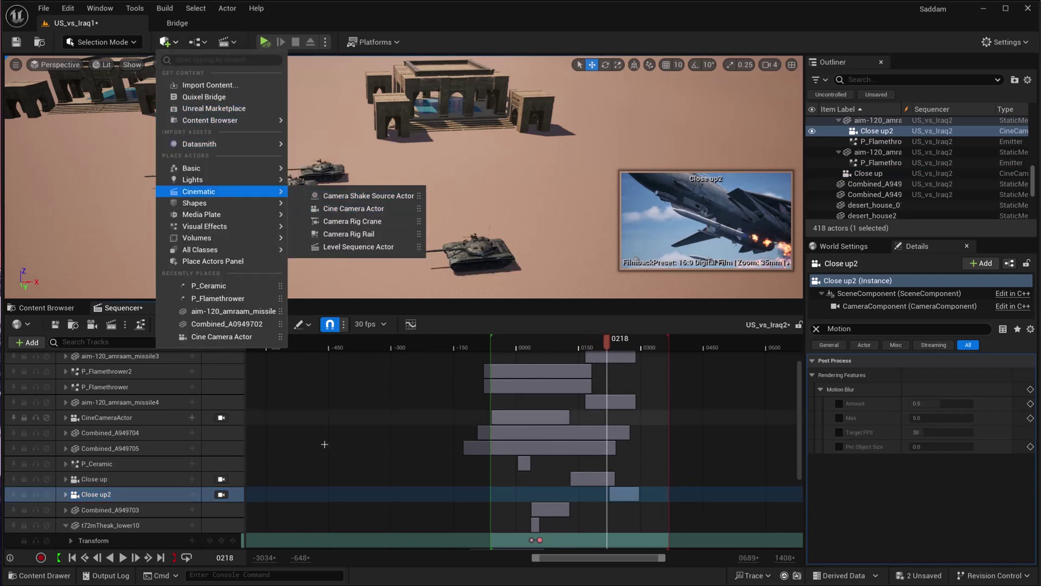
left_click(109, 480)
left_click(102, 500, "ctrl")
left_click(103, 500)
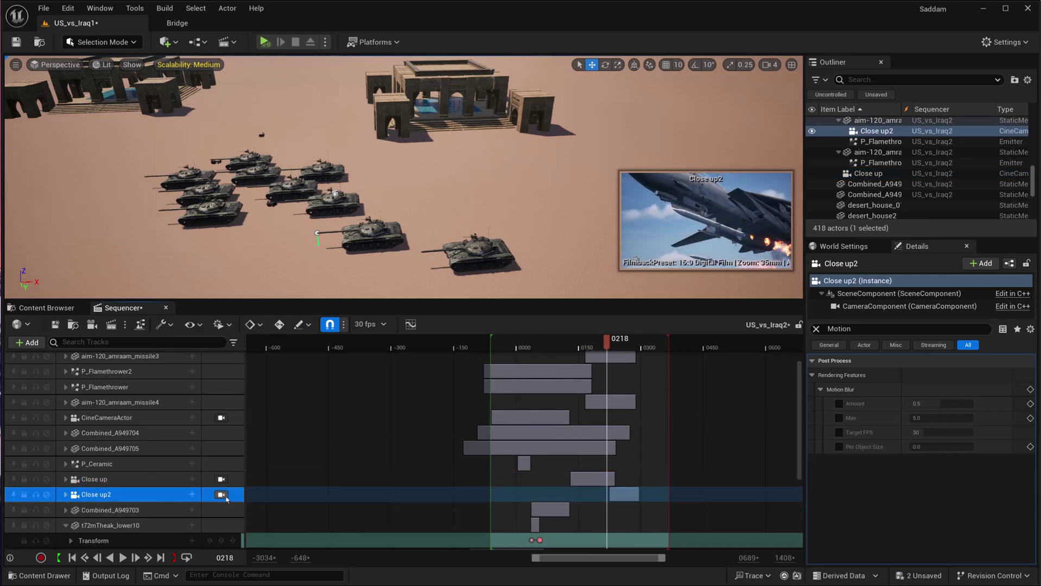
- Look through the Close up2 camera, move the playhead to frame 224, and return to the free perspective view
left_click(222, 495)
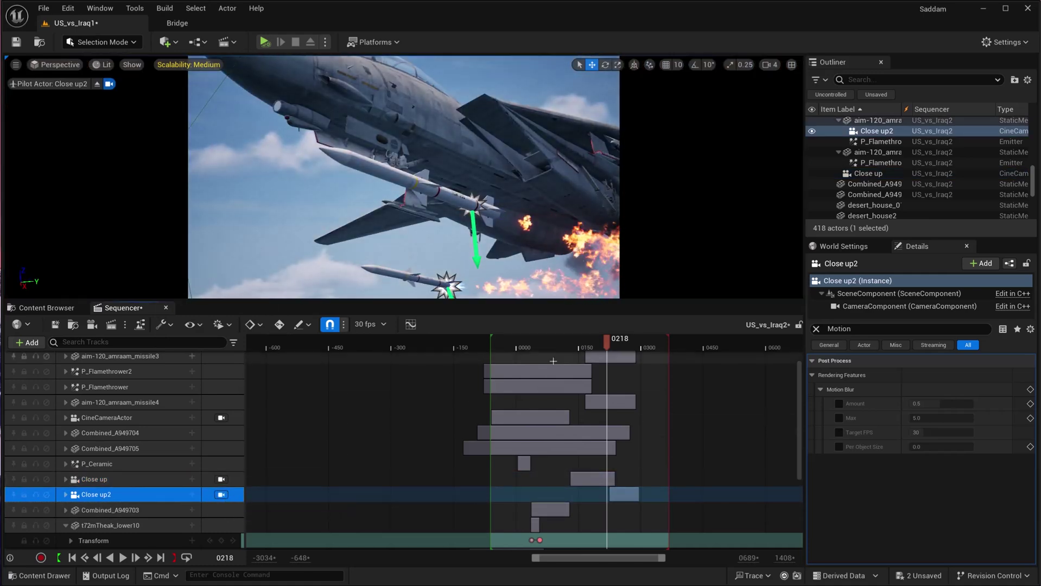
mouse_move(606, 344)
left_mouse_down()
mouse_move(590, 344)
mouse_move(609, 344)
left_mouse_up()
left_click(221, 495)
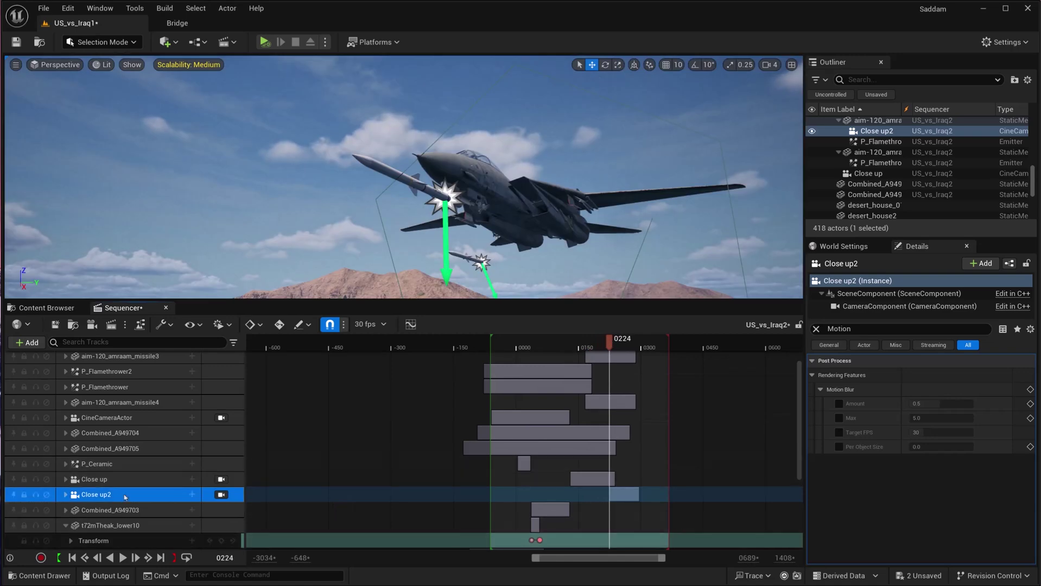
- Select the Close up2, Close up and CineCameraActor tracks together to compare their previews, and select the Camera Cuts track instead
left_click(109, 479, "ctrl")
left_click(109, 419, "ctrl")
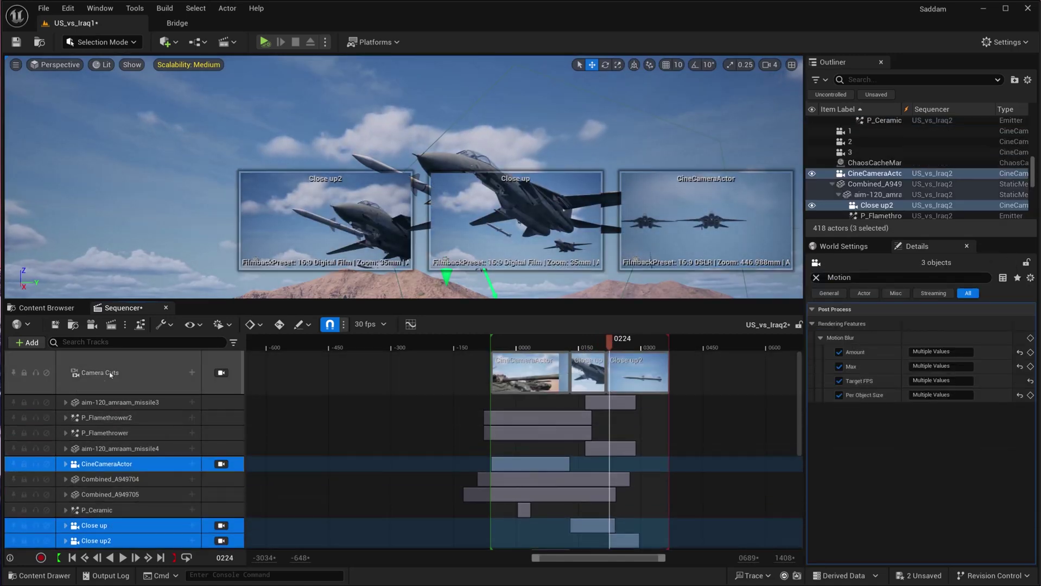
left_click(328, 379)
left_click(123, 382)
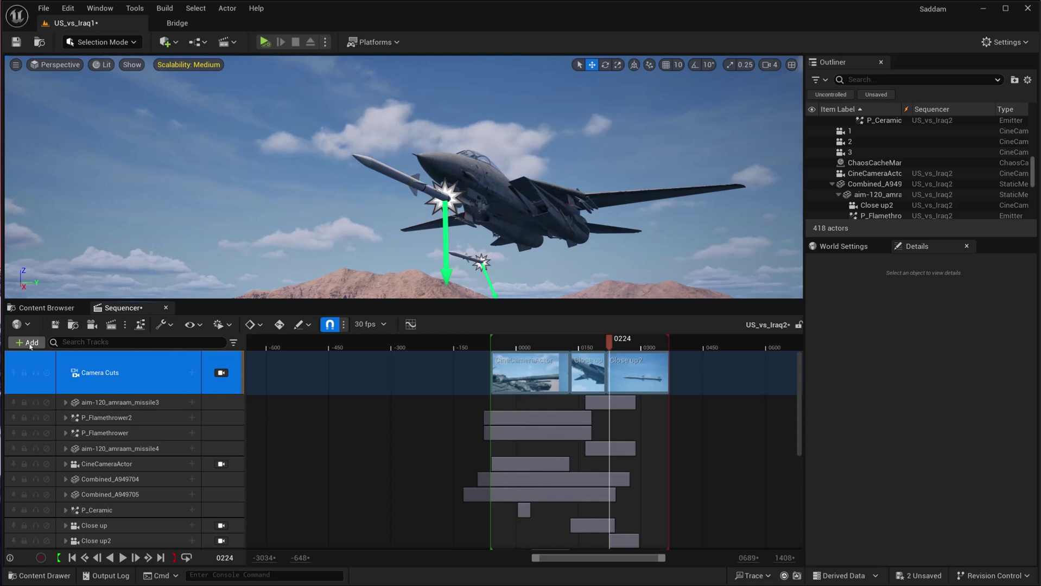
- Examine the track types that can be added to the sequence, including Camera Cut Track and Audio Track
left_click(30, 343)
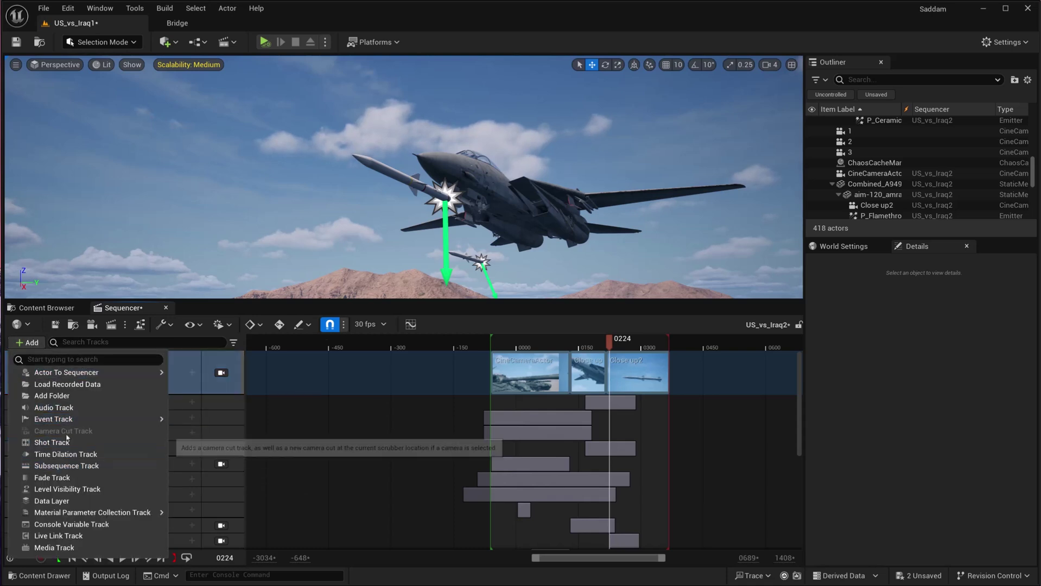
left_click(363, 391)
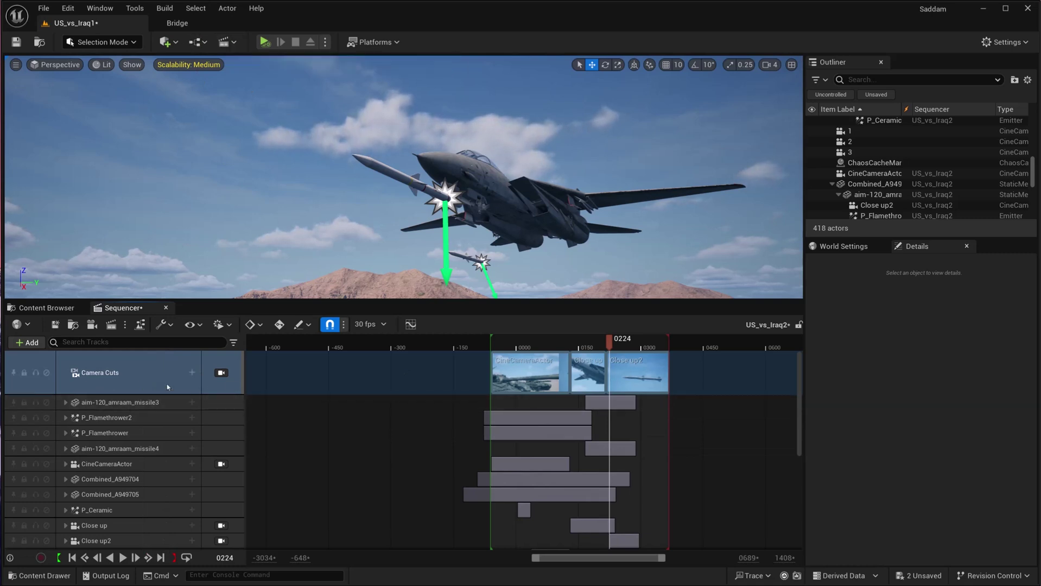
left_click(27, 343)
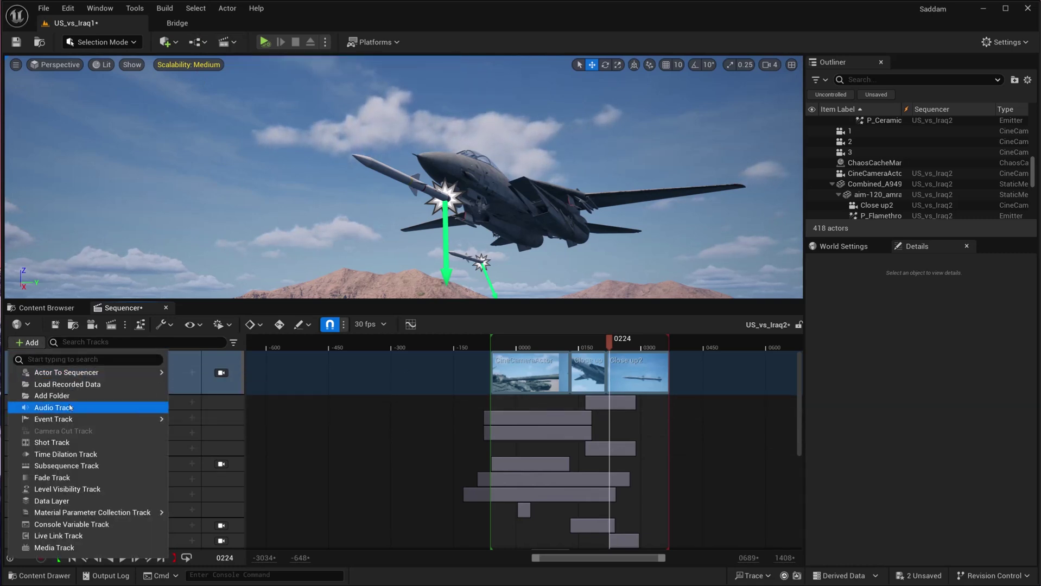
left_click(330, 431)
- Scrub and play the sequence, and lock the viewport to the Camera Cuts track
left_click_drag(564, 346, 612, 346)
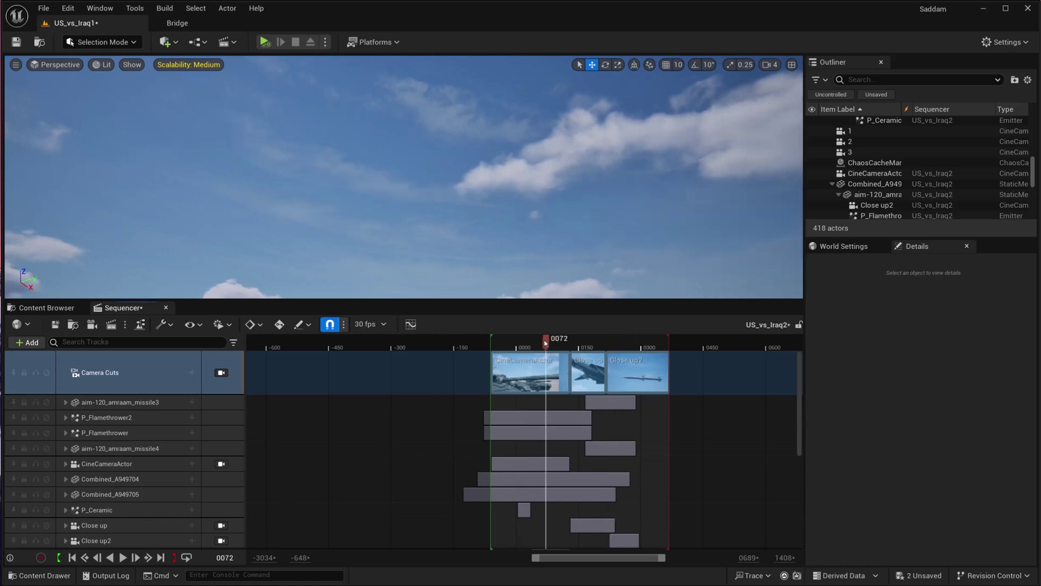
left_click(126, 559)
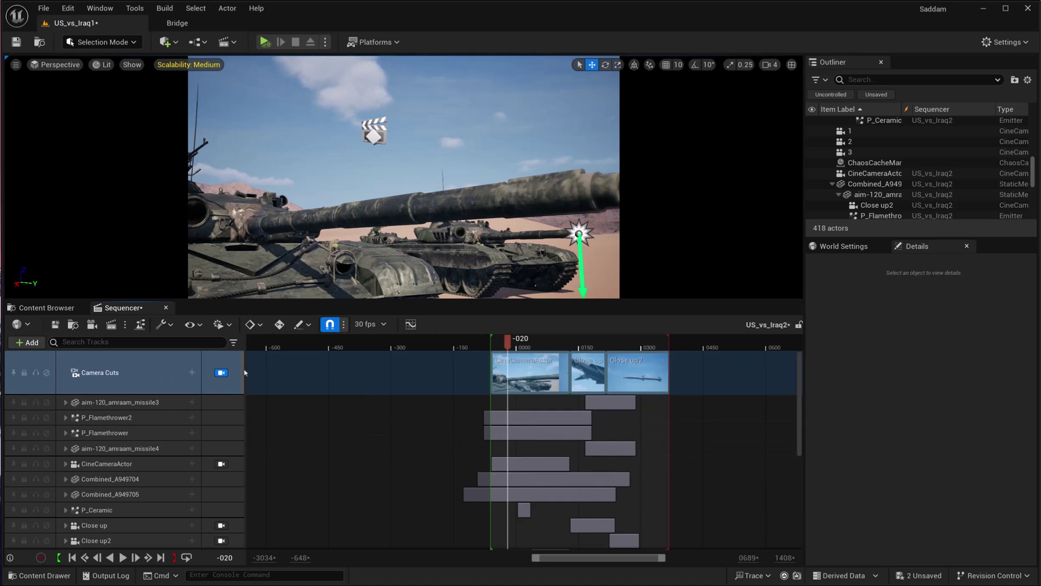
left_click(220, 373)
left_click(221, 373)
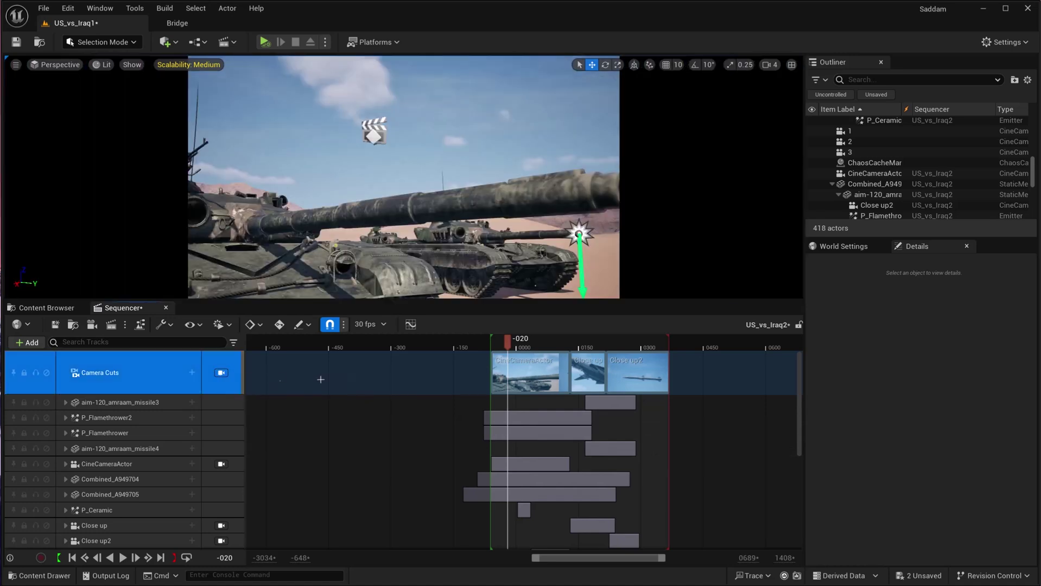
- Play the cinematic through its camera cuts from near the start, pause it, and scrub to frame 303
left_click(499, 345)
key("space")
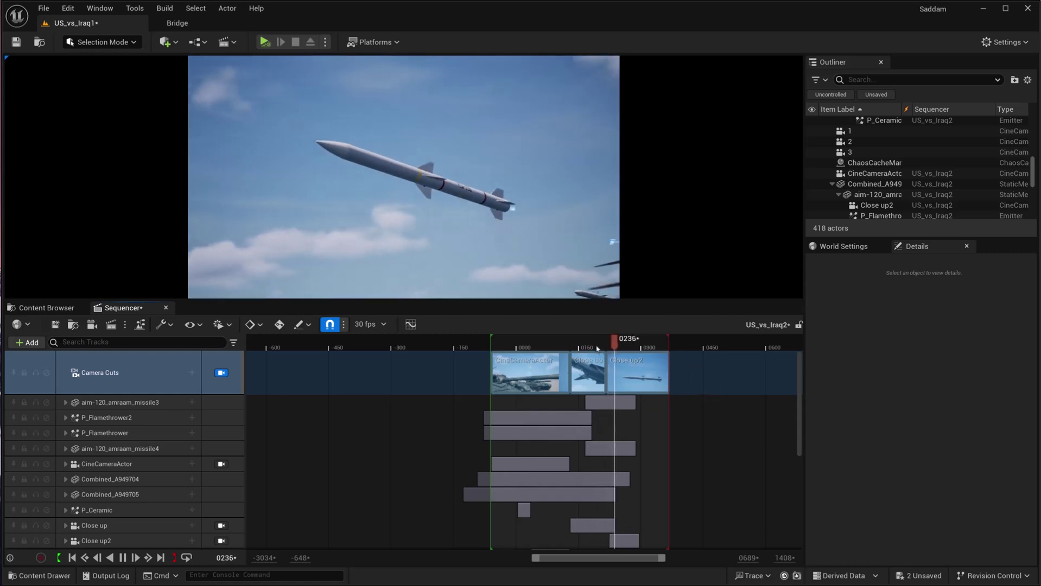
key("space")
left_click_drag(613, 339, 642, 340)
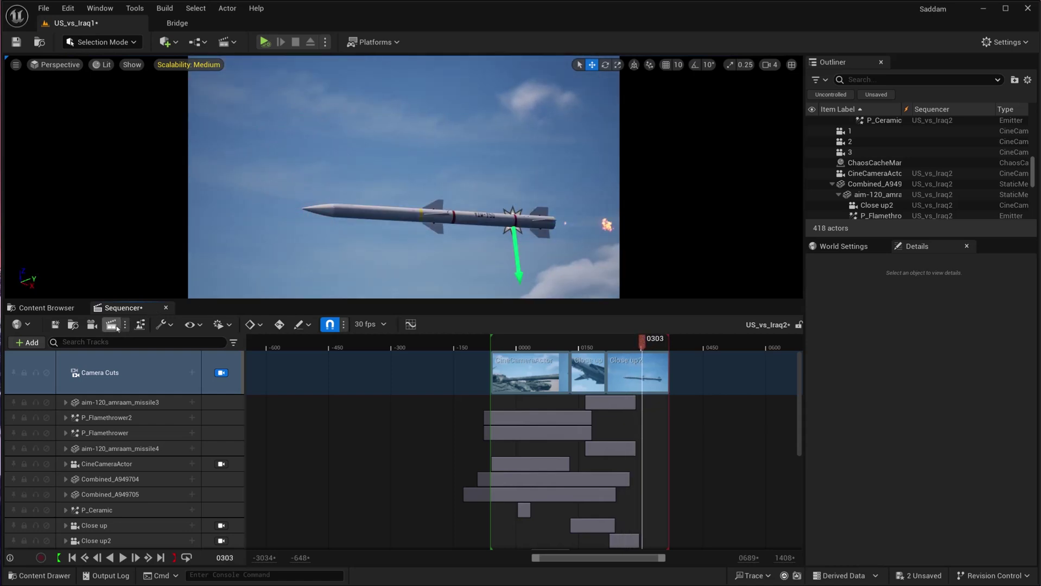
- Inspect the Movie Render Queue and the Movie Scene Capture (Legacy) settings, close both, and show the render method choices again
left_click(111, 324)
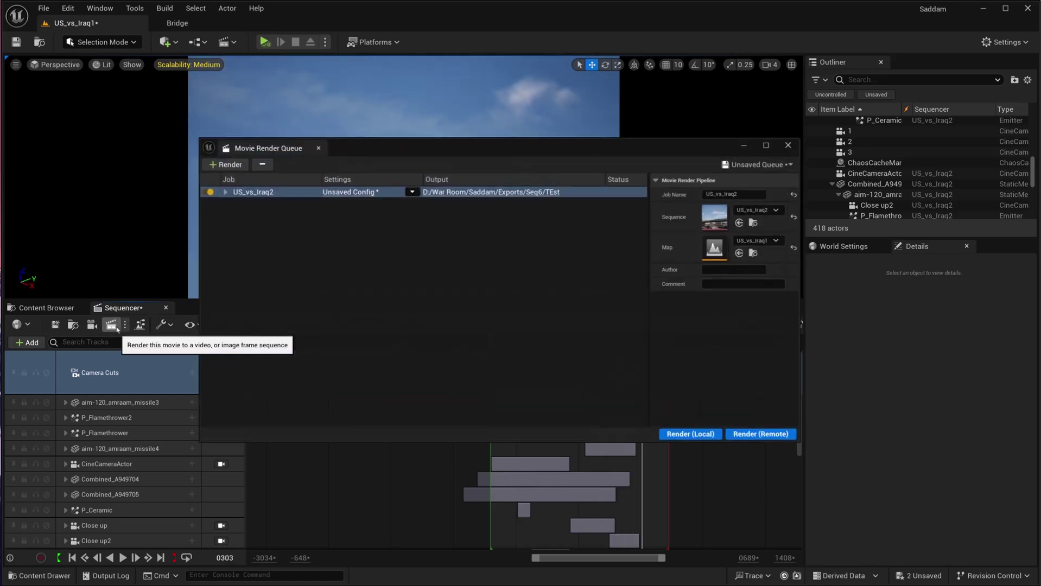
left_click(790, 144)
left_click(125, 325)
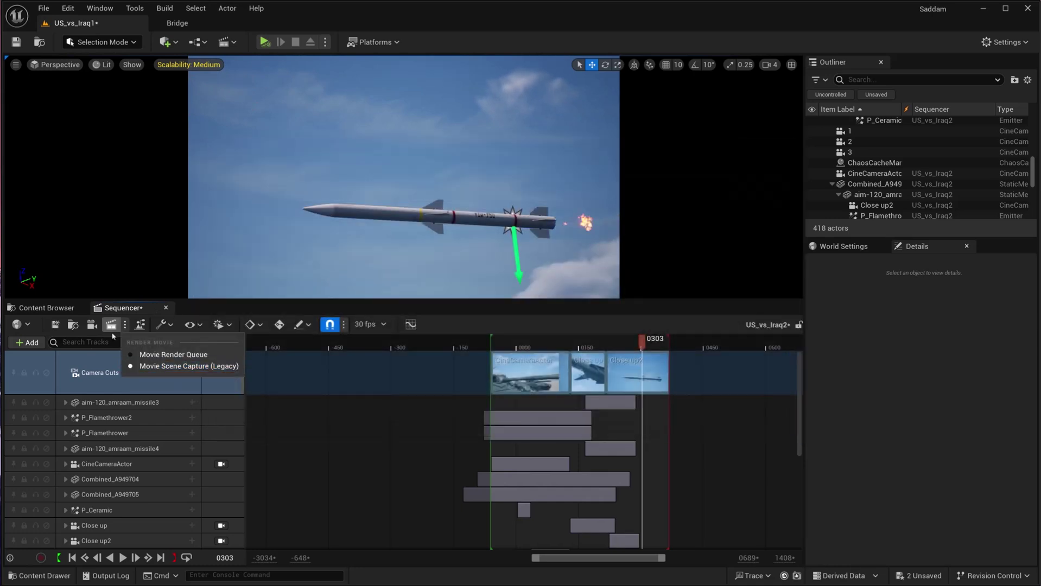
left_click(107, 326)
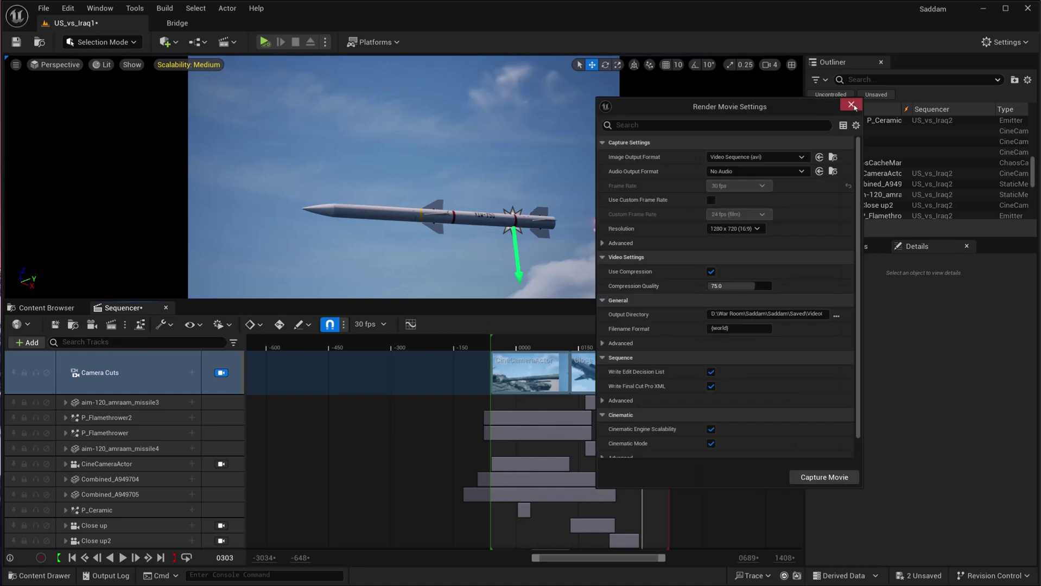
left_click(851, 105)
left_click(125, 325)
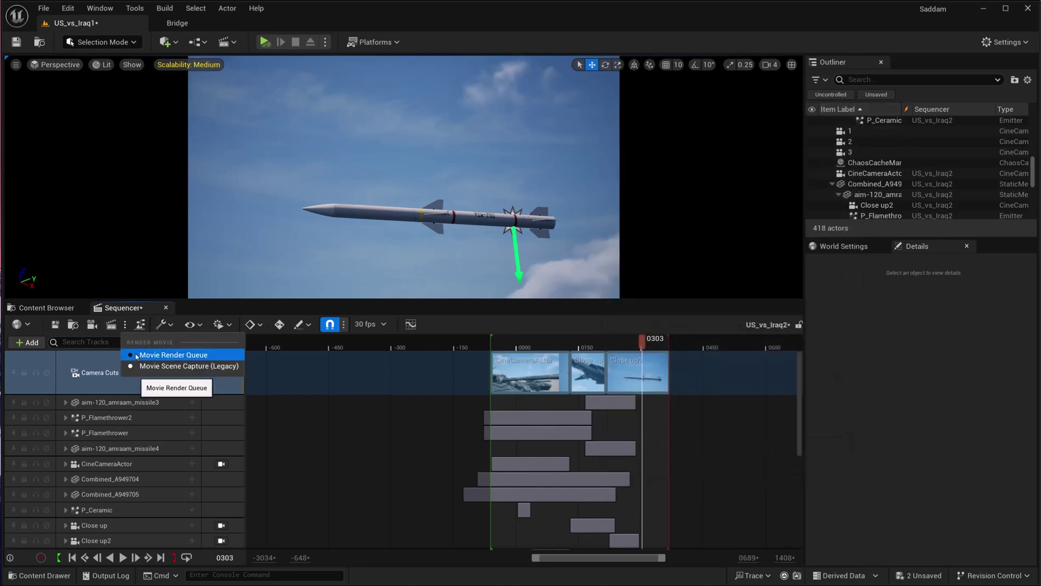
- Open the Plugins window and search it for the movie rendering plugin
left_click(69, 9)
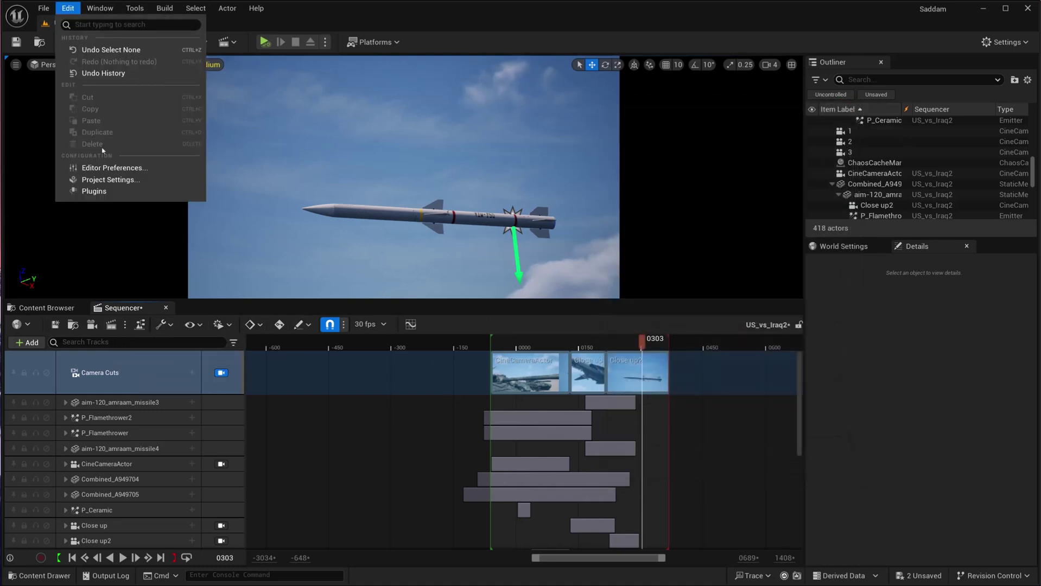
left_click(93, 191)
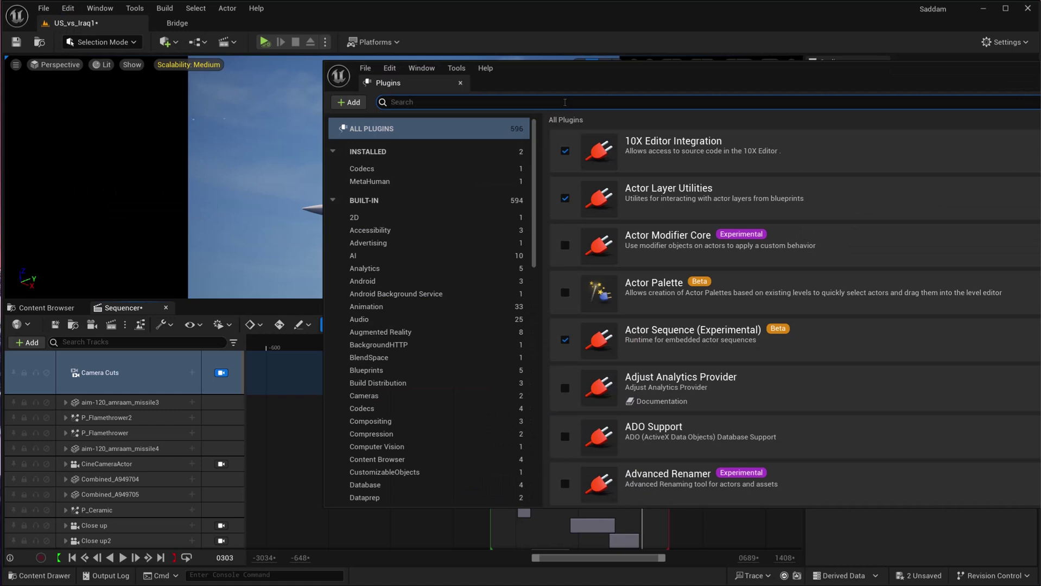
type("moiv")
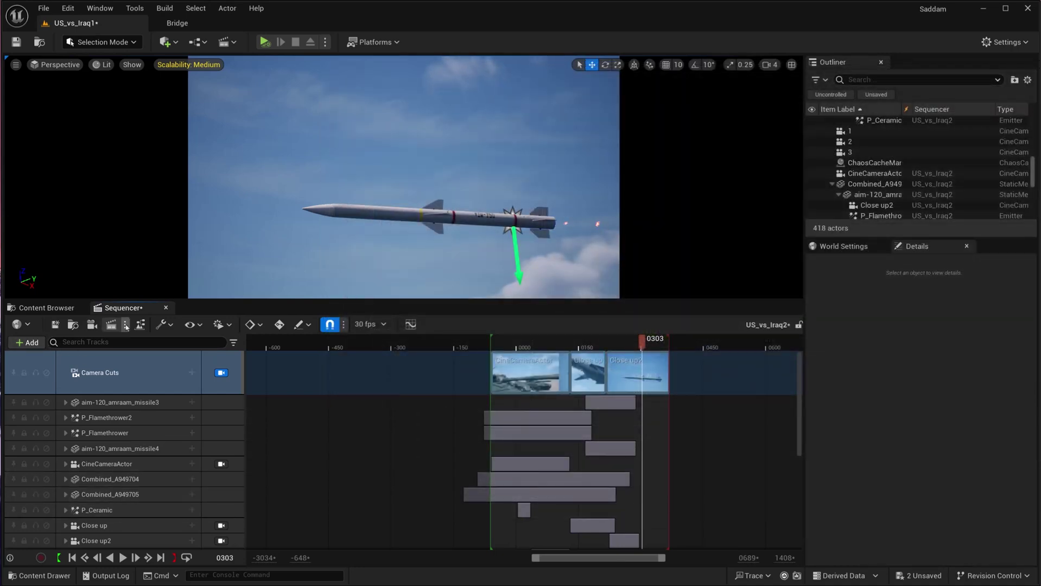
- Open the US_vs_Iraq2 job's configuration in the Movie Render Queue and choose the Exports/Seq6/TEst folder as its output directory
left_click(112, 325)
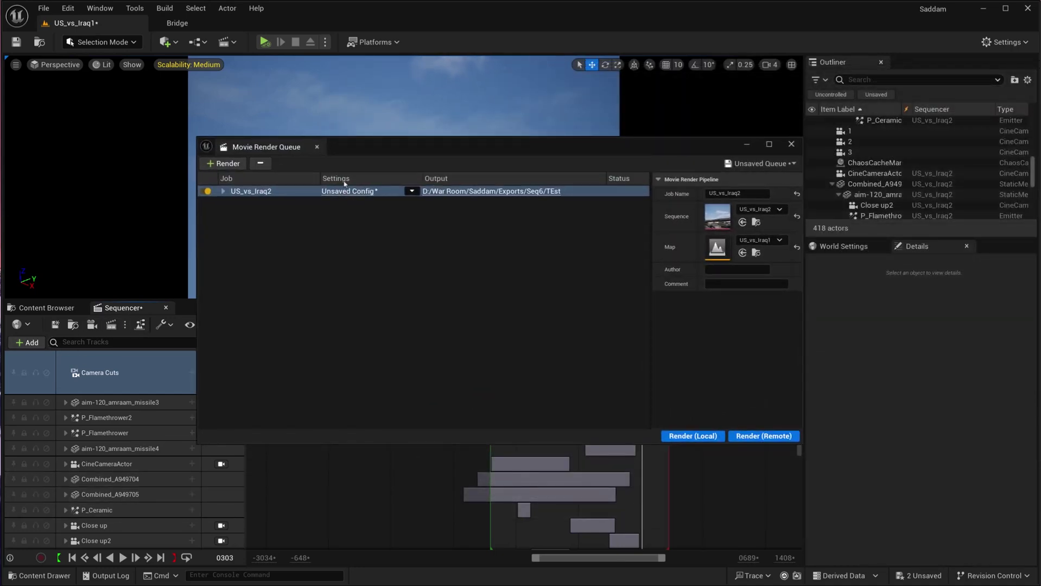
left_click(342, 190)
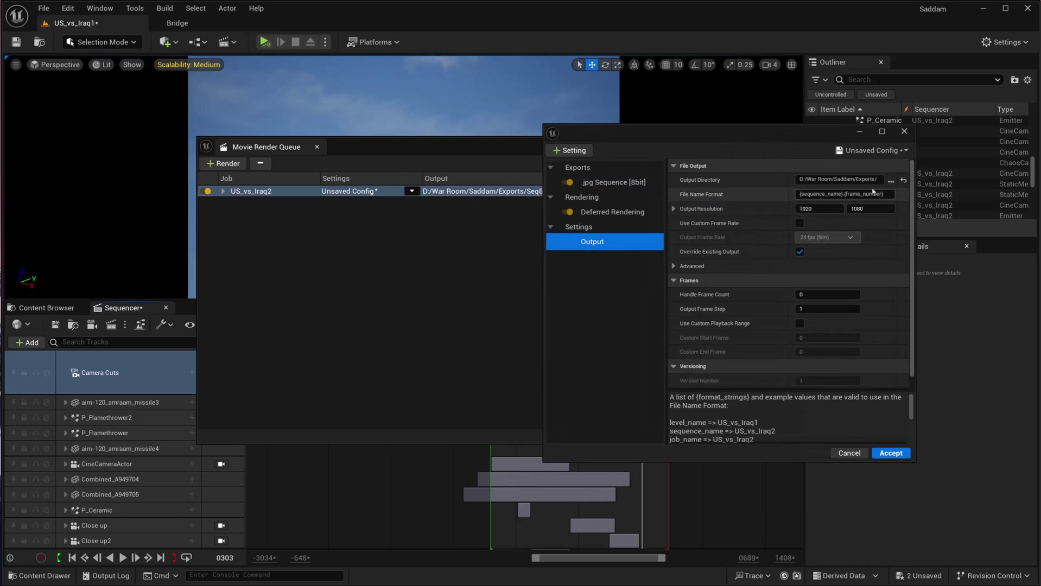
left_click(891, 181)
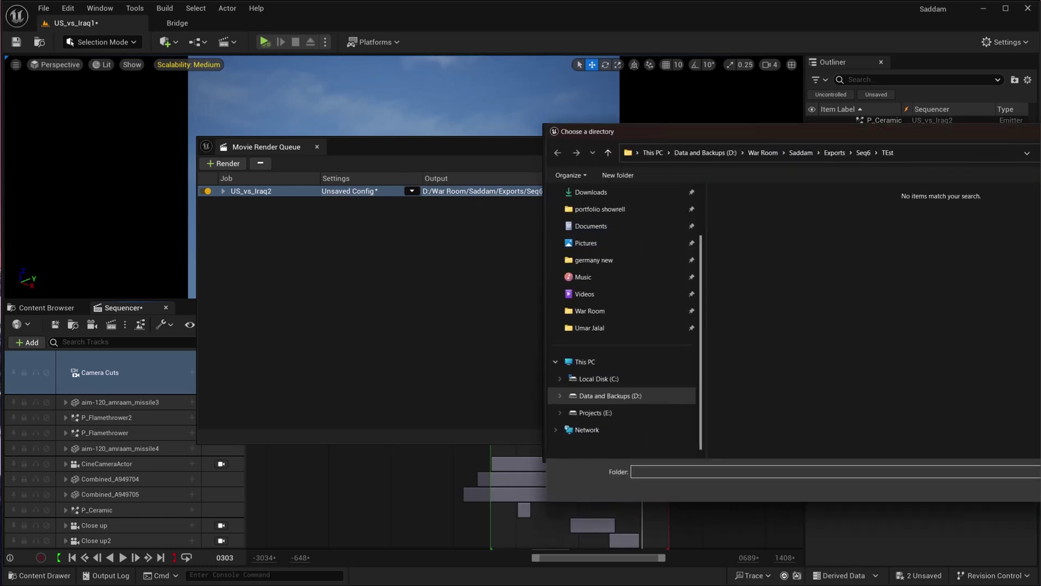
key("Return")
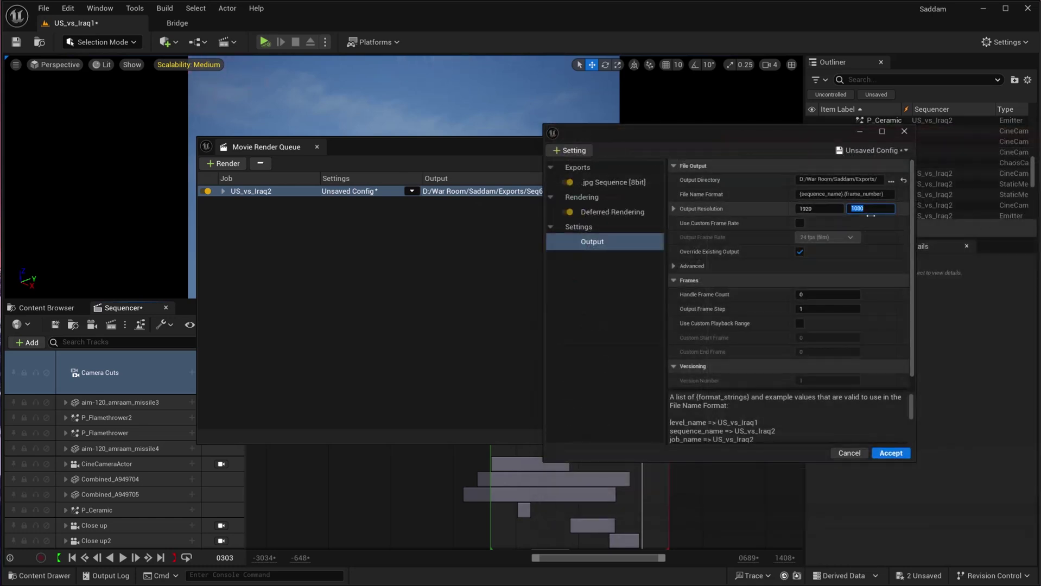
- Add High Resolution, Anti-aliasing and Color Output settings to the render configuration, with Disable Tone Curve enabled
left_click(574, 151)
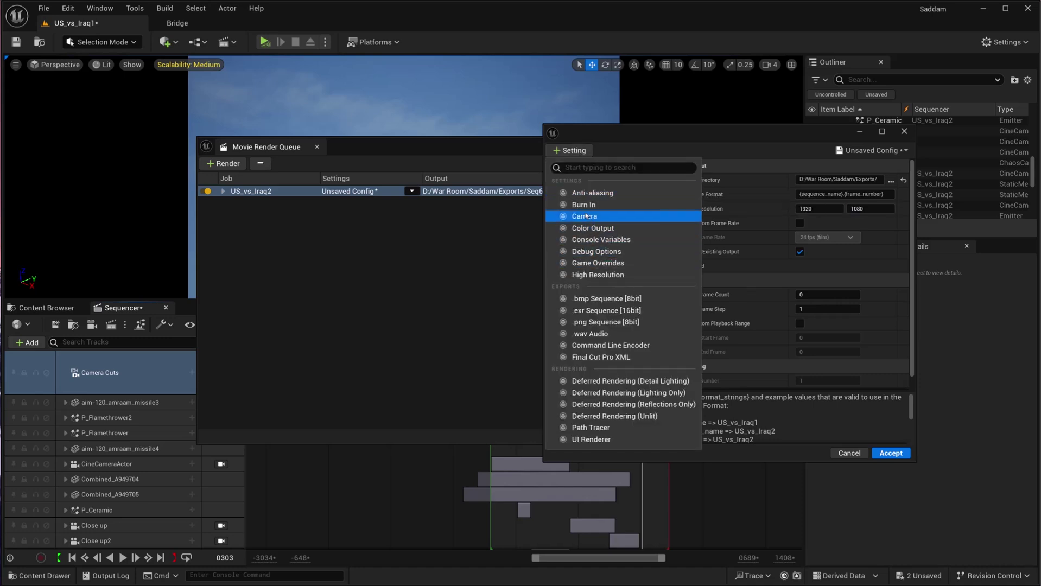
left_click(597, 275)
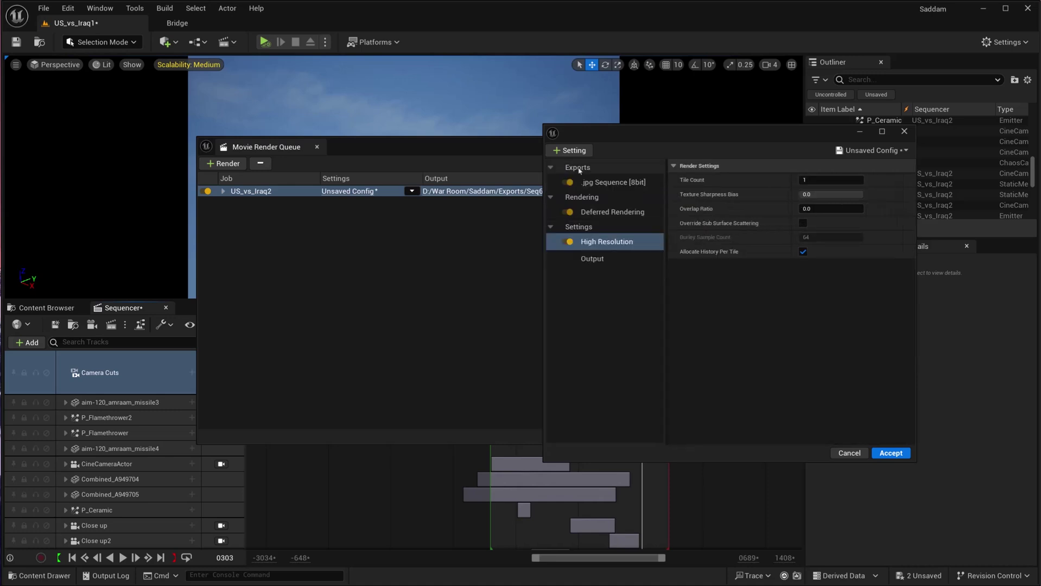
left_click(574, 151)
left_click(592, 192)
left_click(574, 151)
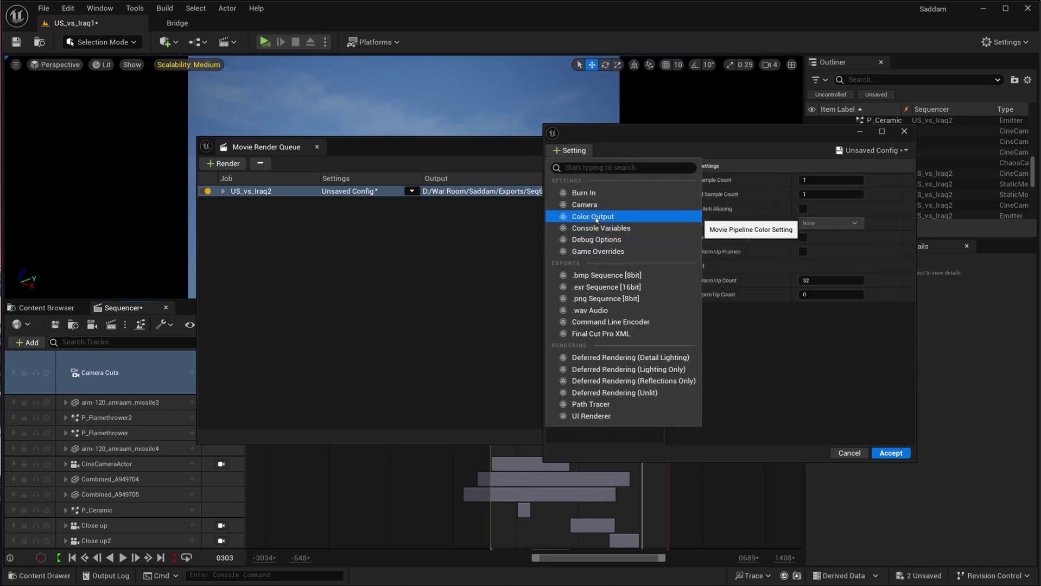
left_click(593, 216)
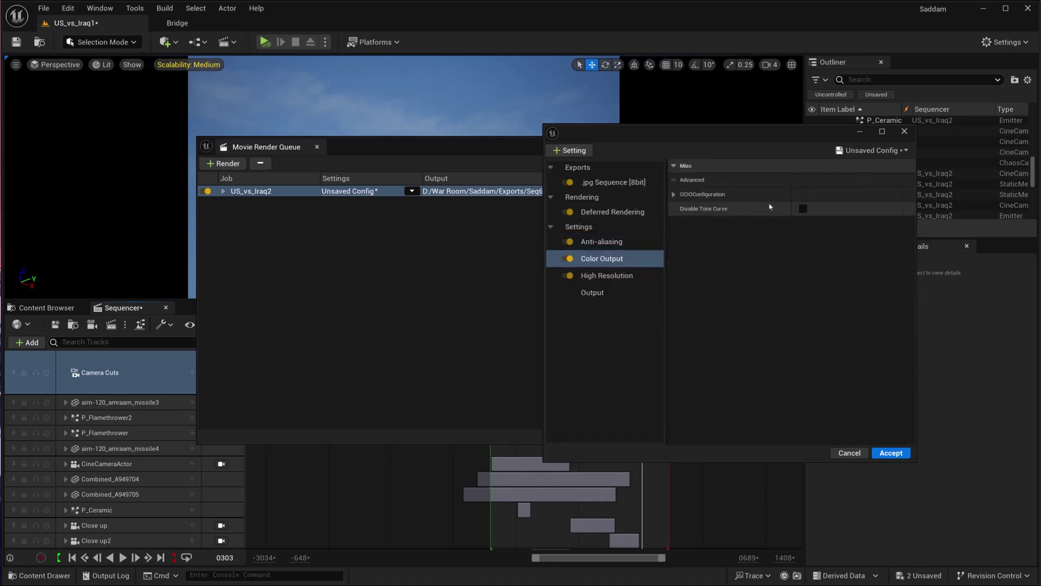
- Add a .png Sequence [8bit] export to the render configuration, accept it, and minimize the Movie Render Queue
left_click(570, 151)
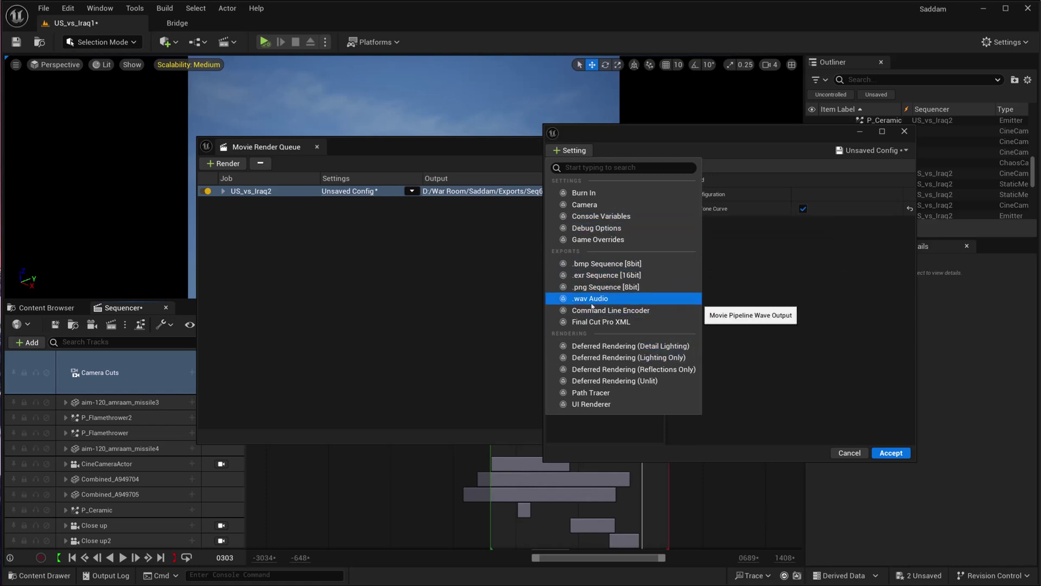
left_click(590, 287)
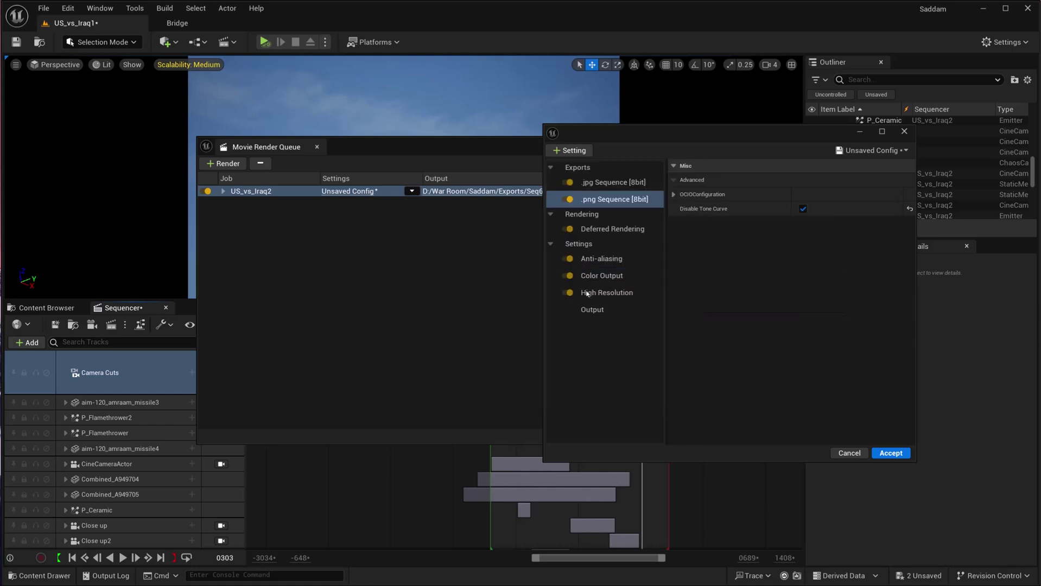
left_click(892, 454)
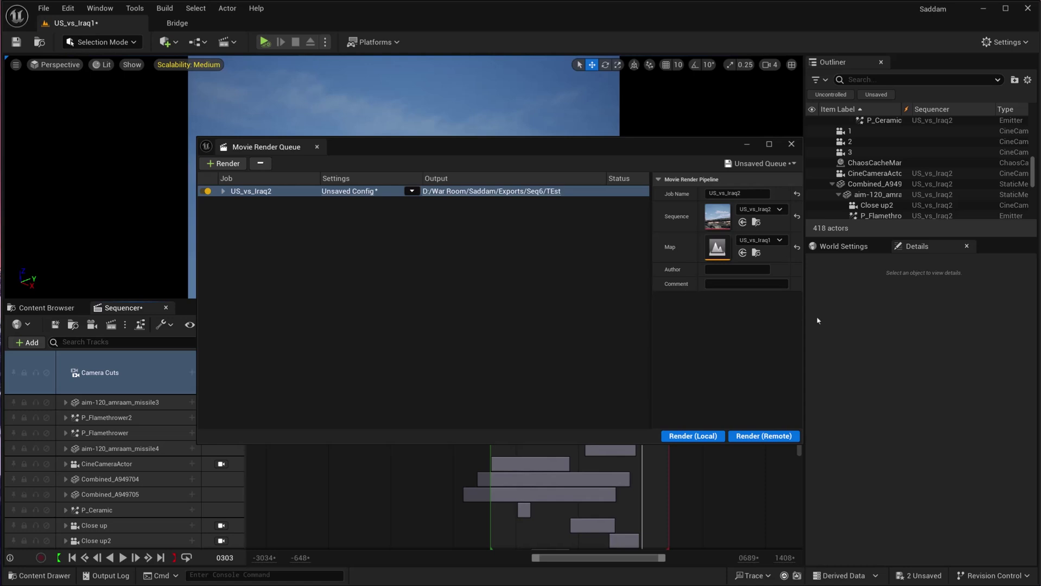
left_click(747, 144)
- Scrub the sequence back to frame 54 to review the CineCameraActor shot through the camera cuts
left_click(551, 350)
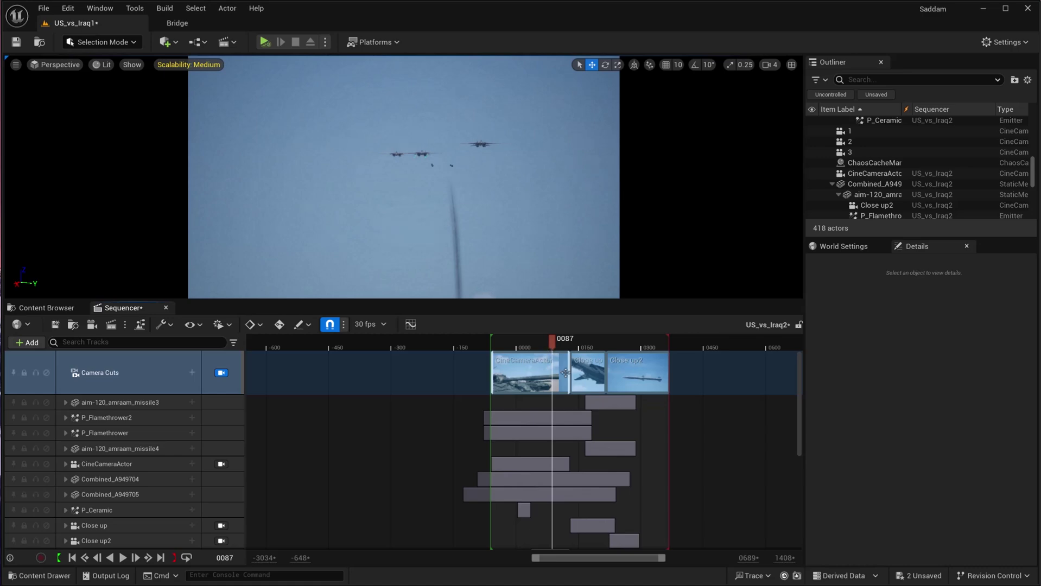
left_click_drag(547, 347, 539, 348)
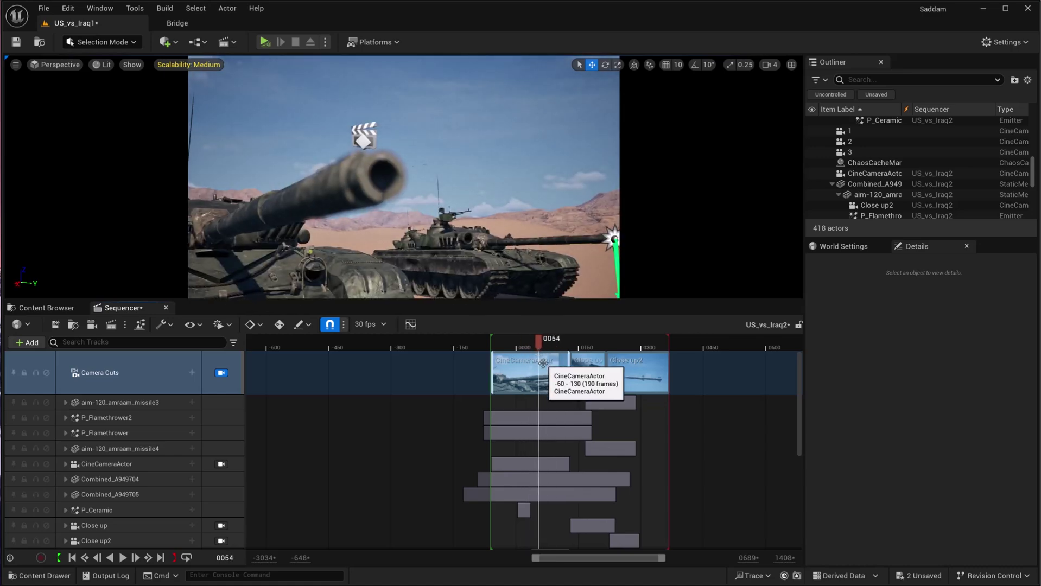